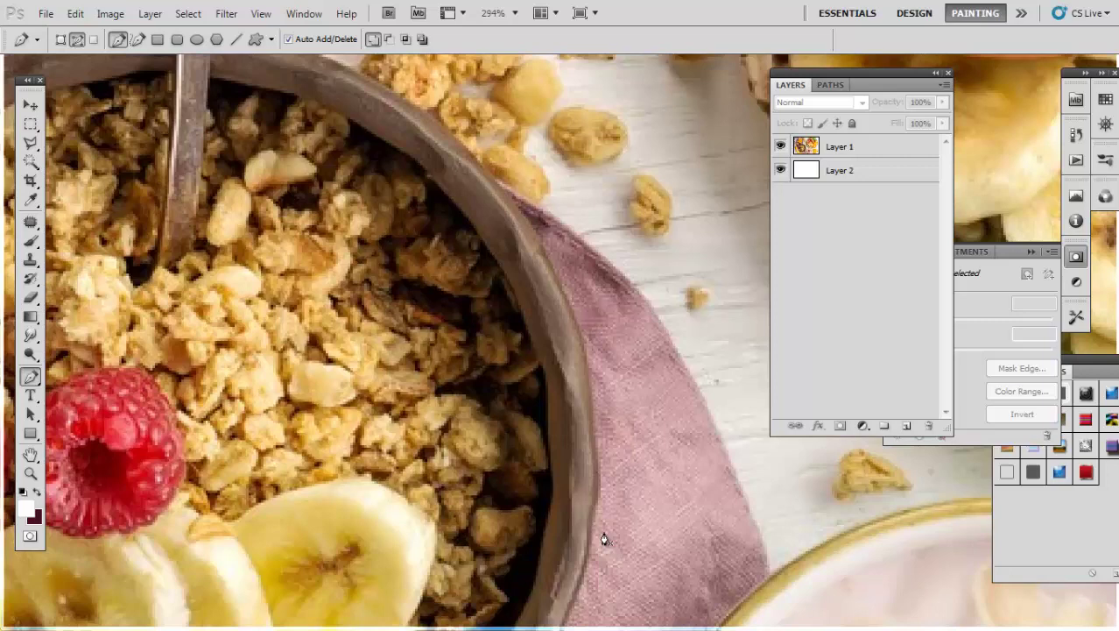
Make Layer 1, the breakfast photo, active and fit the whole image on screen
{"action": "left_click", "coordinate": [828, 154]}
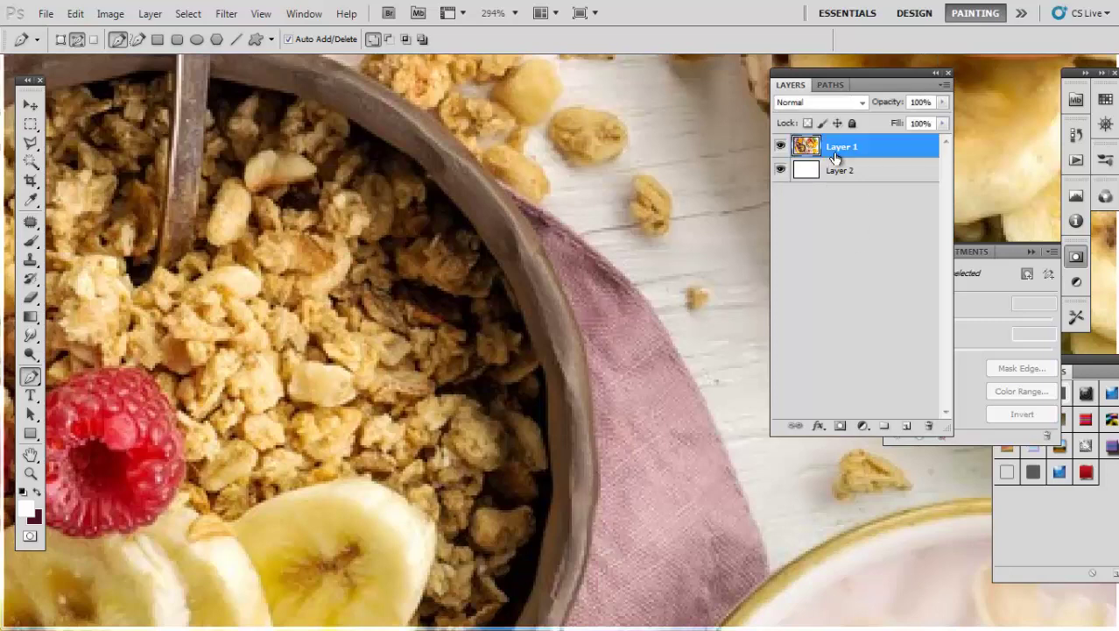
{"action": "key", "text": "ctrl+0"}
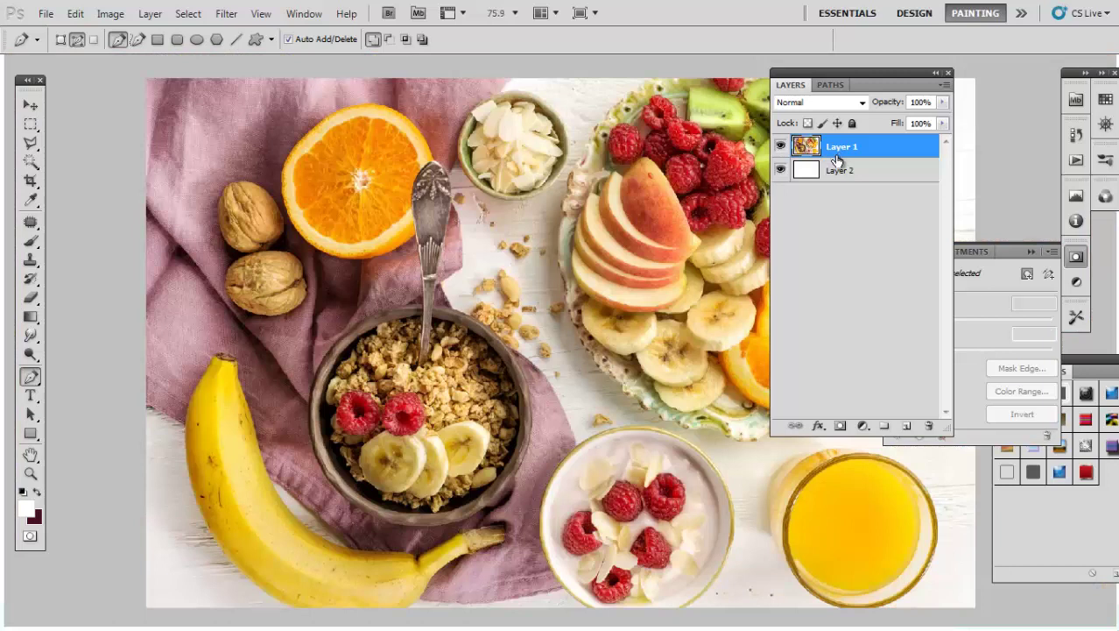
{"action": "left_click", "coordinate": [843, 425]}
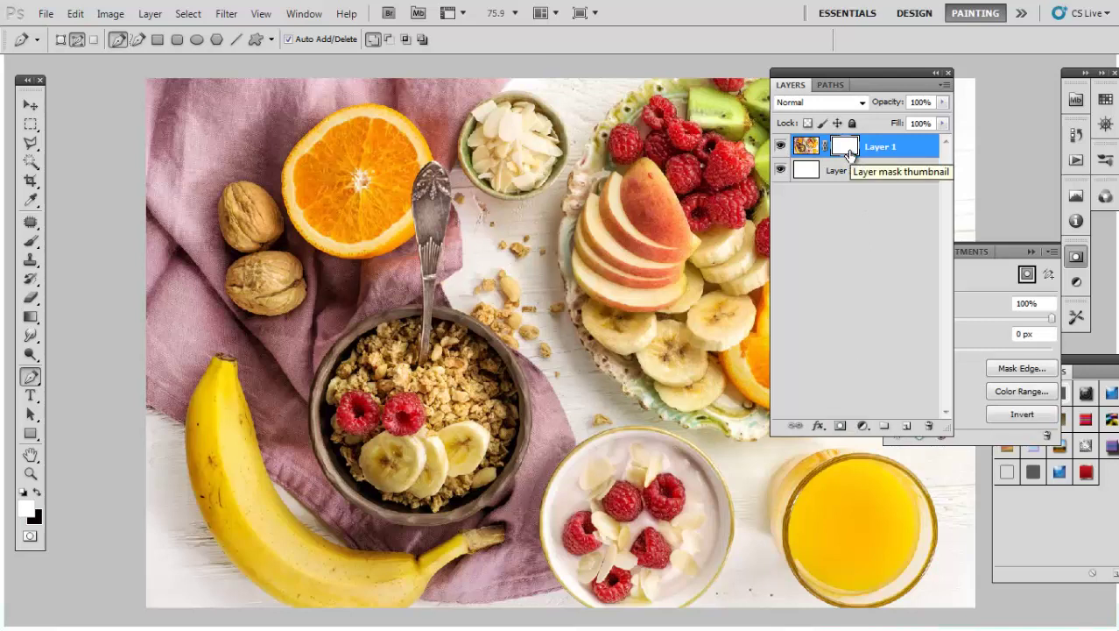
{"action": "left_click", "coordinate": [840, 425]}
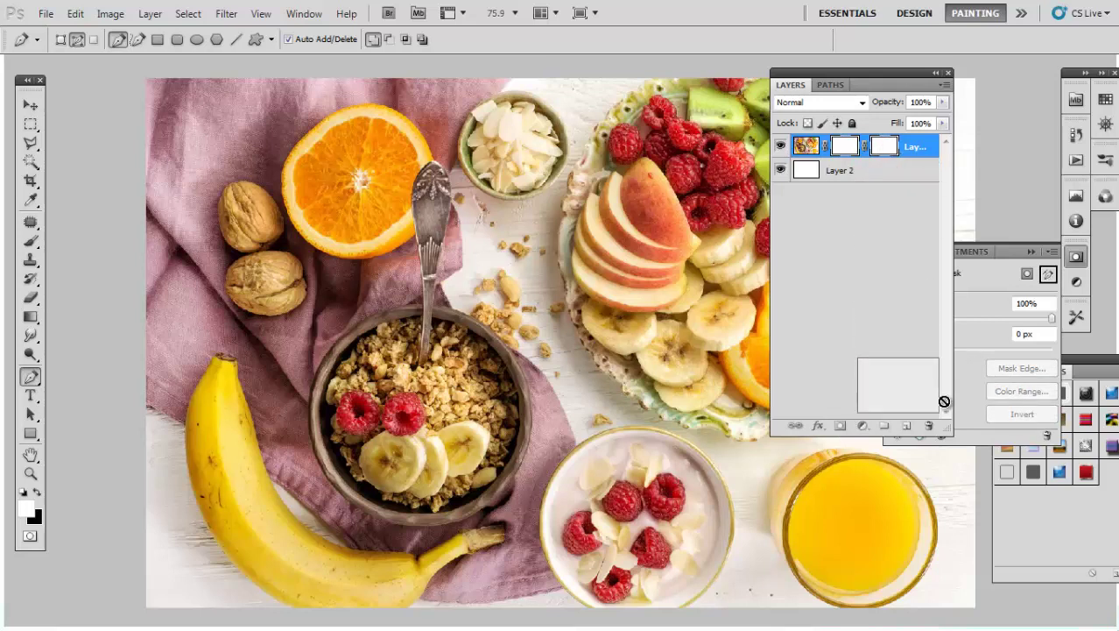
{"action": "left_click_drag", "start_coordinate": [893, 151], "coordinate": [928, 426]}
{"action": "left_click", "coordinate": [529, 241]}
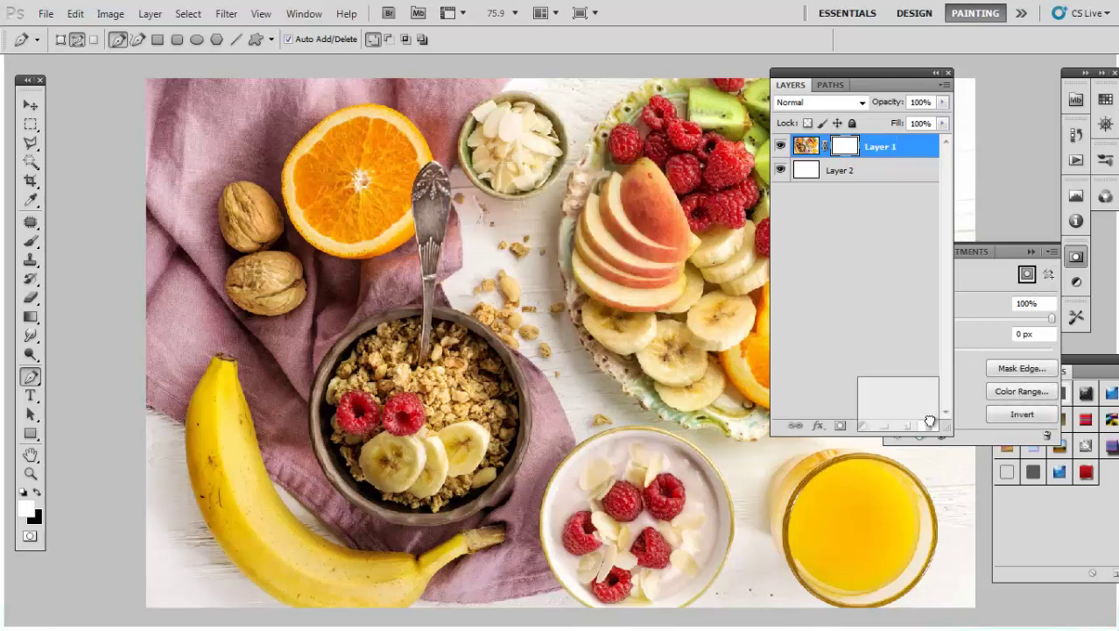
{"action": "left_click_drag", "start_coordinate": [928, 368], "coordinate": [929, 426]}
{"action": "left_click", "coordinate": [659, 242]}
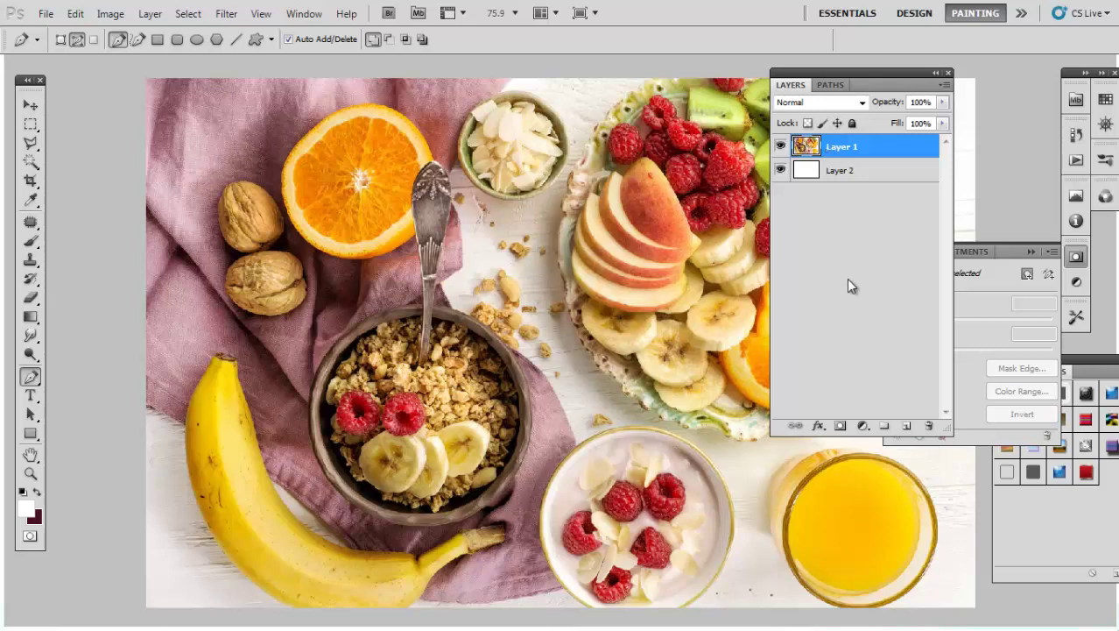
Add a white layer mask to Layer 1
{"action": "left_click", "coordinate": [839, 426]}
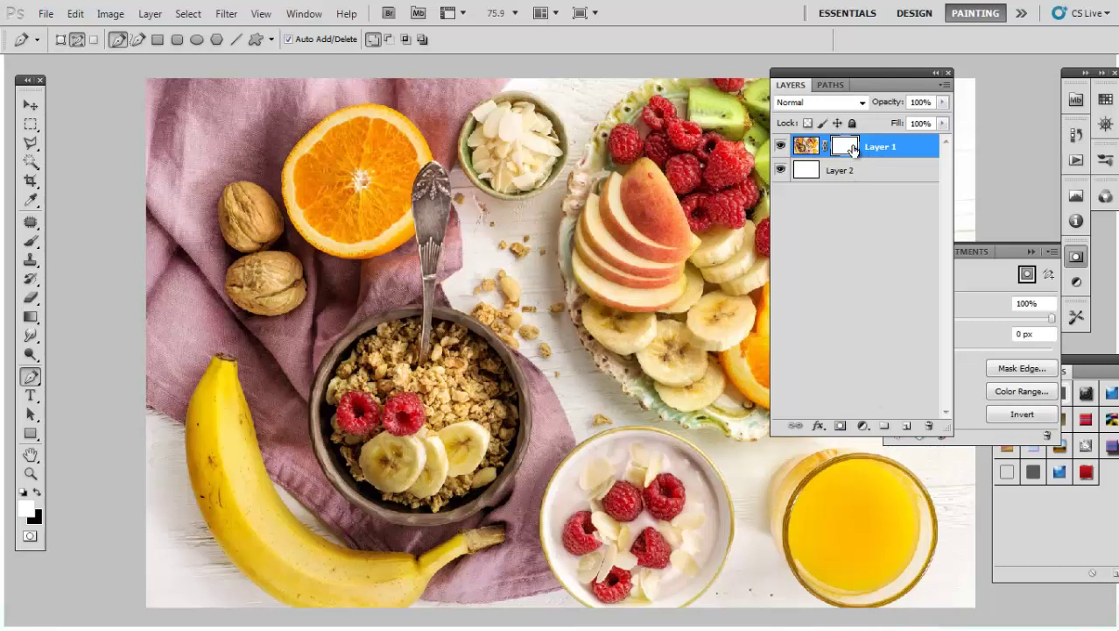
Paint black on Layer 1's mask at 100% brush opacity to hide the apple slices and surroundings
{"action": "key", "text": "b"}
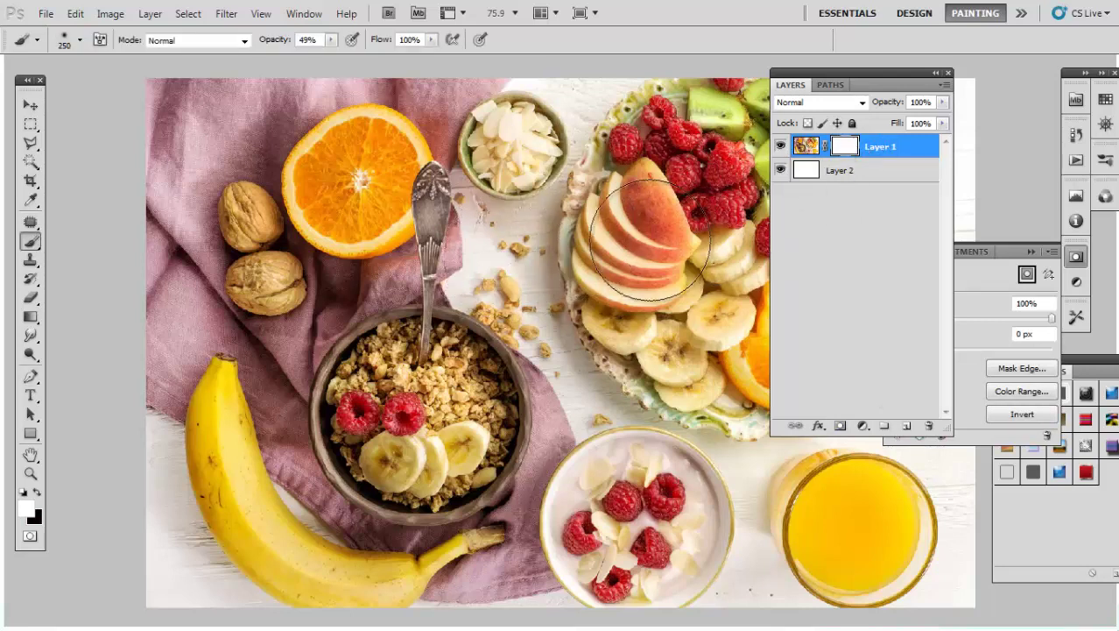
{"action": "key", "text": "x"}
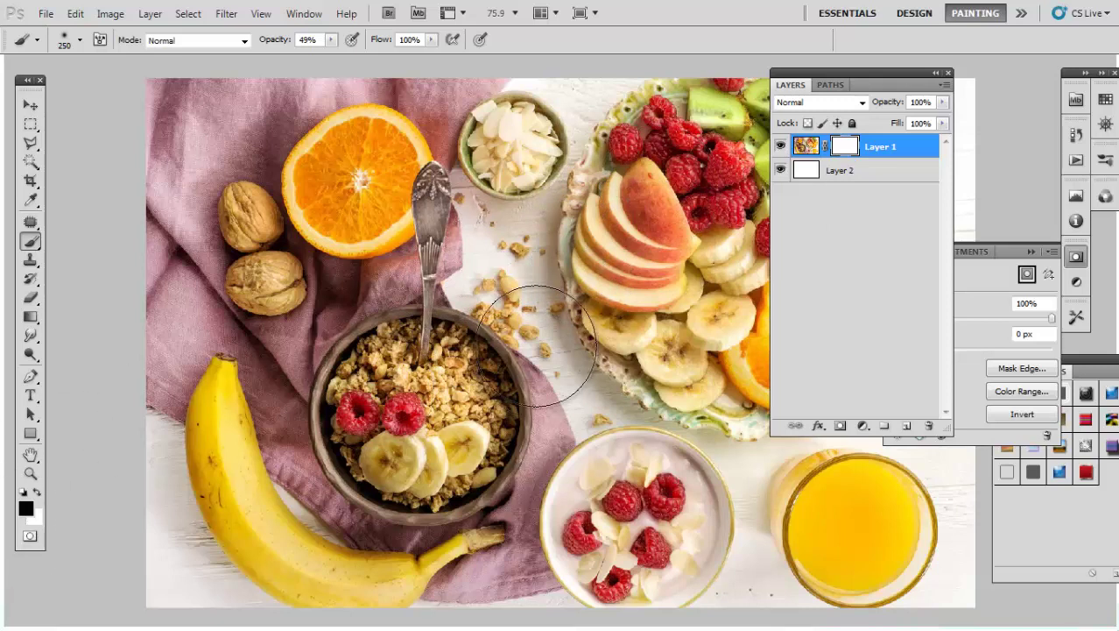
{"action": "mouse_move", "coordinate": [596, 280]}
{"action": "left_mouse_down"}
{"action": "mouse_move", "coordinate": [630, 183]}
{"action": "mouse_move", "coordinate": [683, 210]}
{"action": "left_mouse_up"}
{"action": "left_click", "coordinate": [332, 39]}
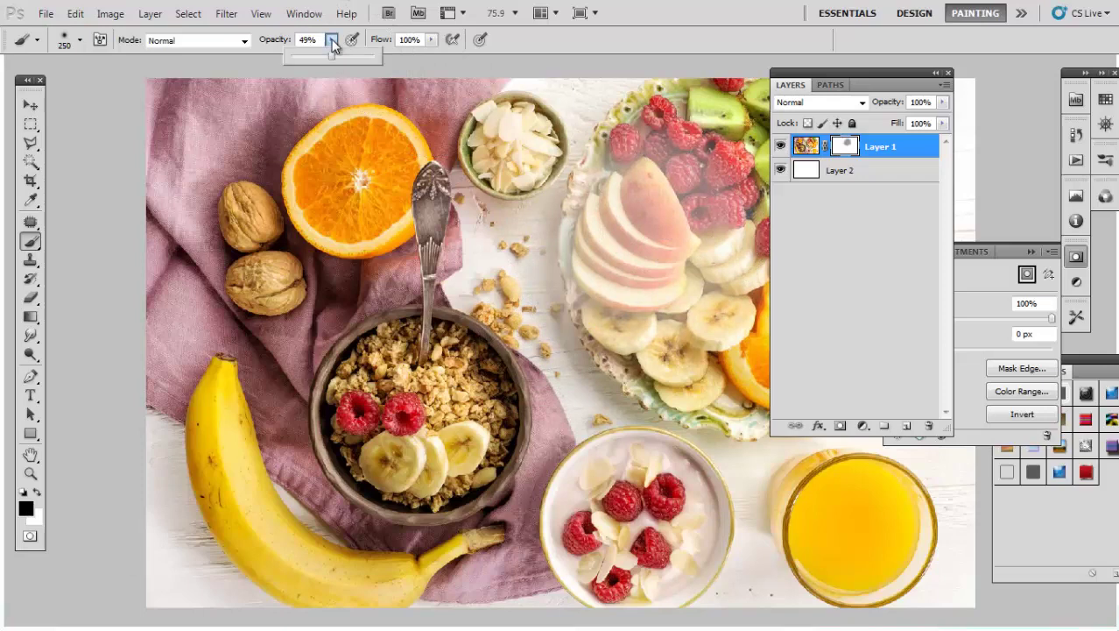
{"action": "left_click_drag", "start_coordinate": [332, 54], "coordinate": [373, 54]}
{"action": "mouse_move", "coordinate": [605, 211]}
{"action": "left_mouse_down"}
{"action": "mouse_move", "coordinate": [624, 187]}
{"action": "mouse_move", "coordinate": [702, 234]}
{"action": "mouse_move", "coordinate": [879, 225]}
{"action": "mouse_move", "coordinate": [902, 545]}
{"action": "mouse_move", "coordinate": [637, 472]}
{"action": "mouse_move", "coordinate": [407, 570]}
{"action": "mouse_move", "coordinate": [182, 512]}
{"action": "mouse_move", "coordinate": [327, 530]}
{"action": "mouse_move", "coordinate": [184, 329]}
{"action": "mouse_move", "coordinate": [305, 110]}
{"action": "mouse_move", "coordinate": [258, 253]}
{"action": "mouse_move", "coordinate": [319, 180]}
{"action": "mouse_move", "coordinate": [169, 117]}
{"action": "mouse_move", "coordinate": [495, 45]}
{"action": "mouse_move", "coordinate": [689, 55]}
{"action": "mouse_move", "coordinate": [685, 100]}
{"action": "mouse_move", "coordinate": [867, 315]}
{"action": "mouse_move", "coordinate": [664, 570]}
{"action": "left_mouse_up"}
In full-screen view, fade the orange's left part to white, then undo those strokes
{"action": "key", "text": "f"}
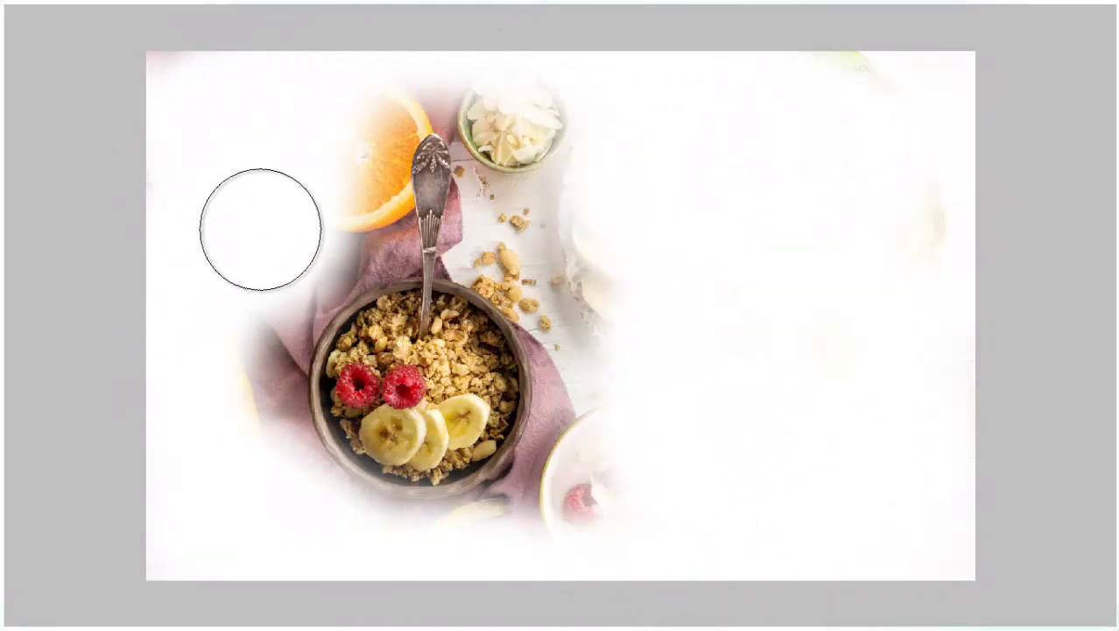
{"action": "left_click_drag", "start_coordinate": [332, 137], "coordinate": [328, 170]}
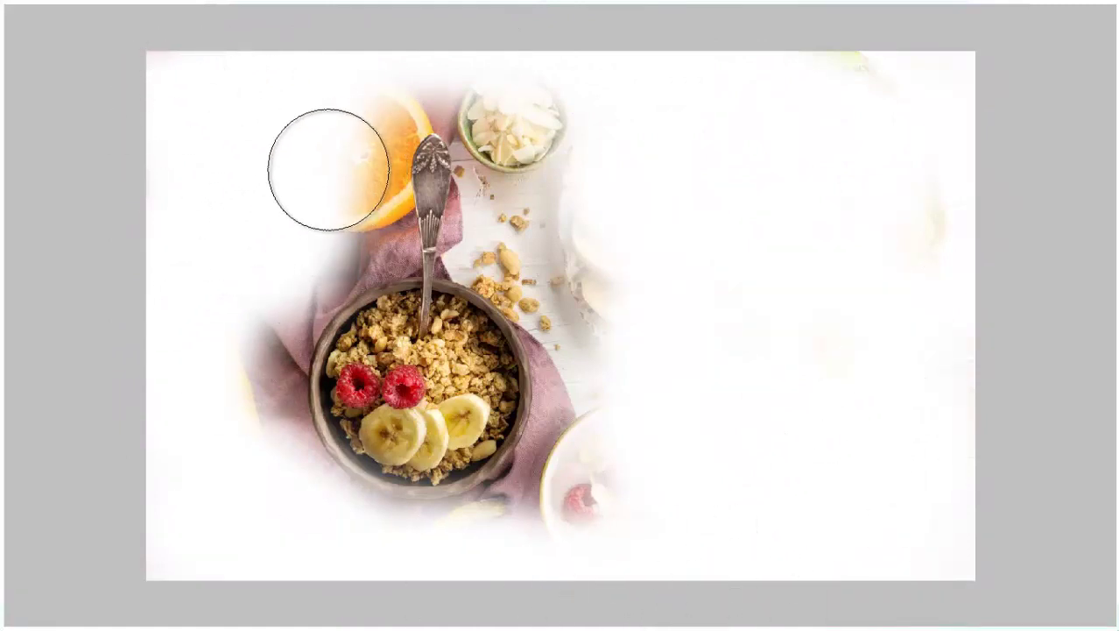
{"action": "key", "text": "ctrl+z"}
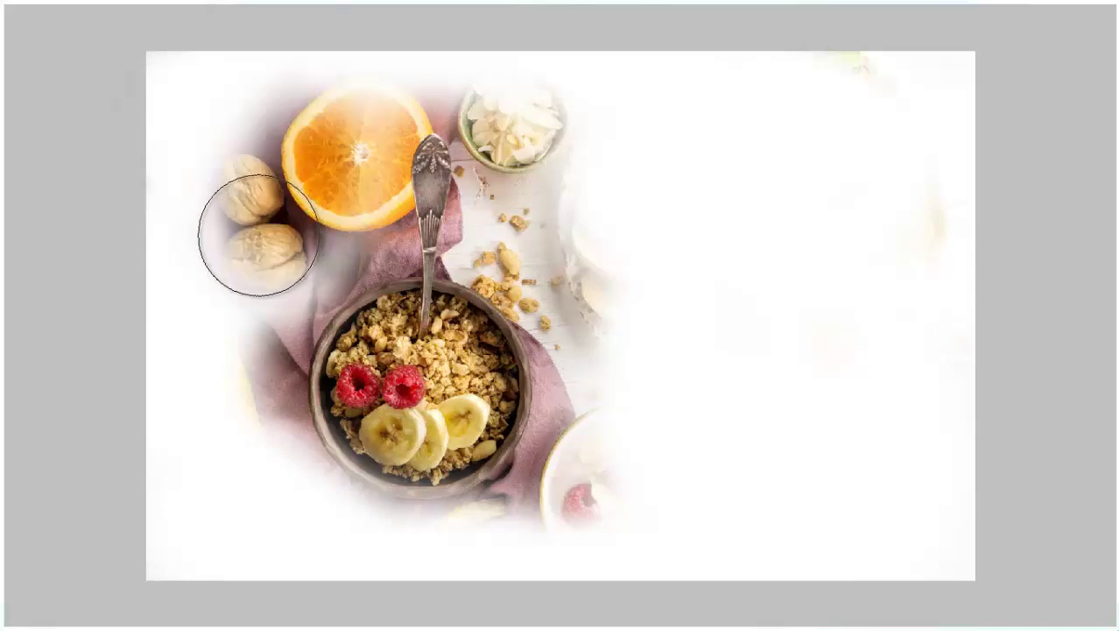
{"action": "key", "text": "ctrl+z"}
Paint white on the mask to reveal the orange, two walnuts, fruit plate and raspberry bowl
{"action": "key", "text": "z"}
{"action": "key", "text": "f"}
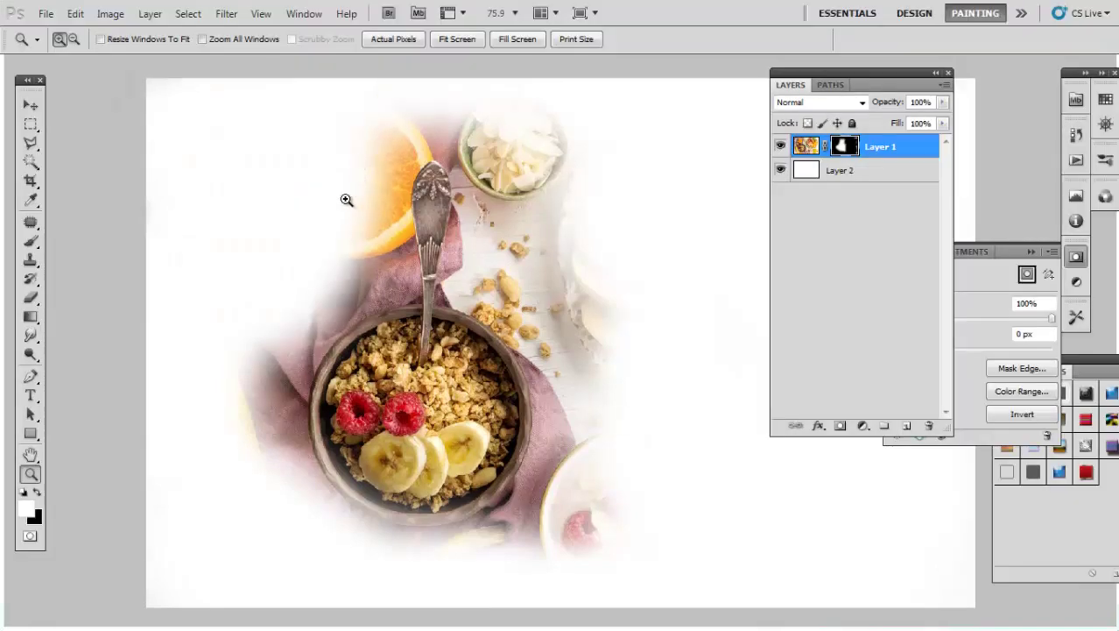
{"action": "key", "text": "b"}
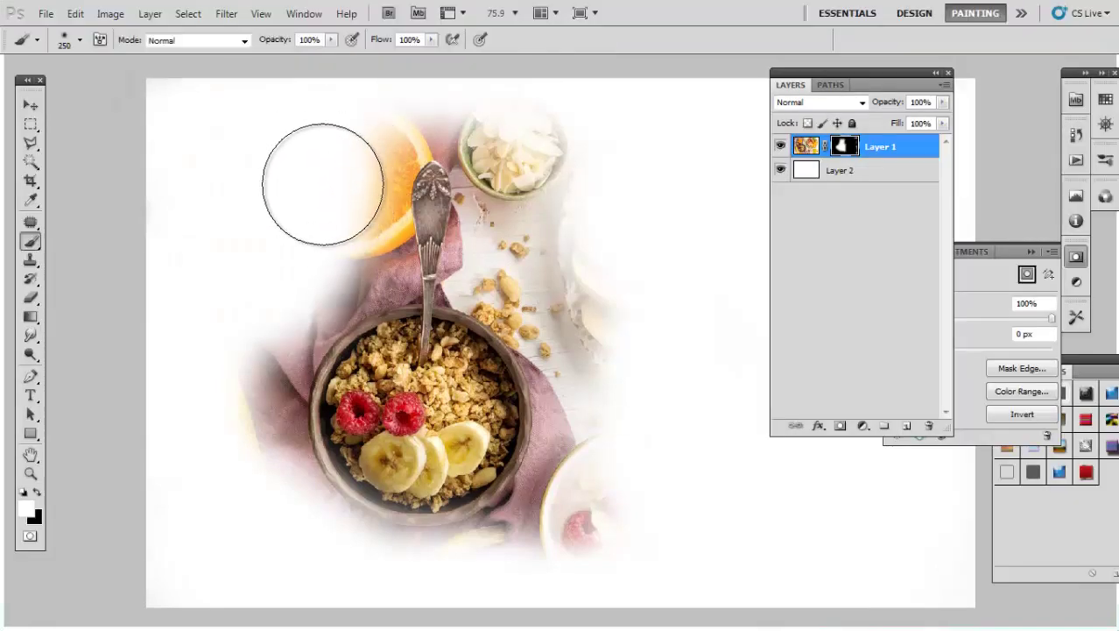
{"action": "left_click", "coordinate": [305, 202]}
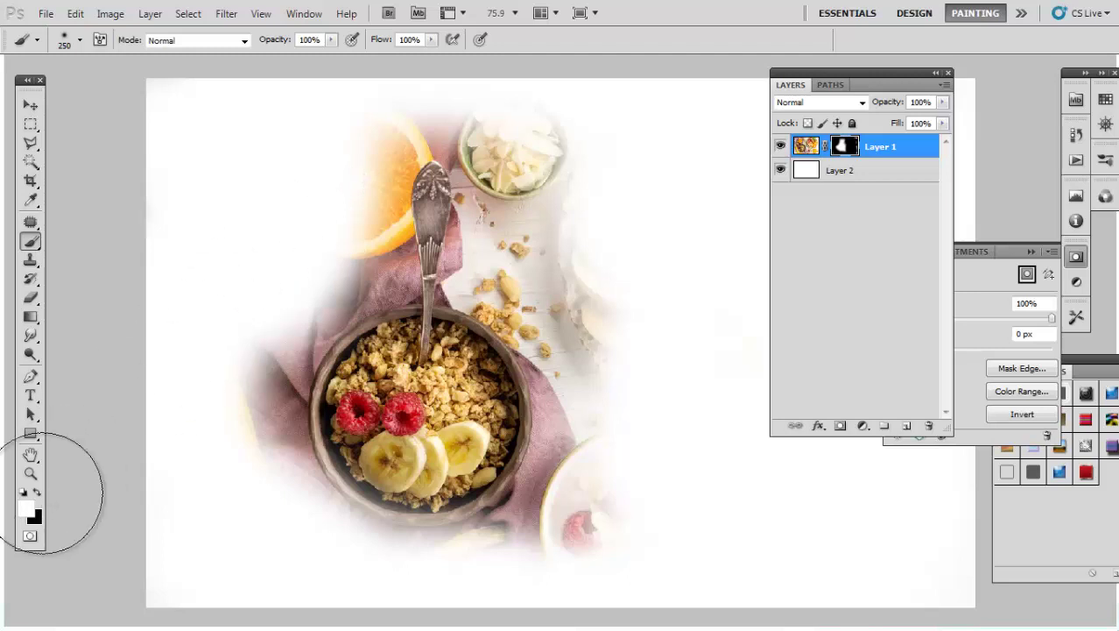
{"action": "left_click_drag", "start_coordinate": [337, 150], "coordinate": [319, 212]}
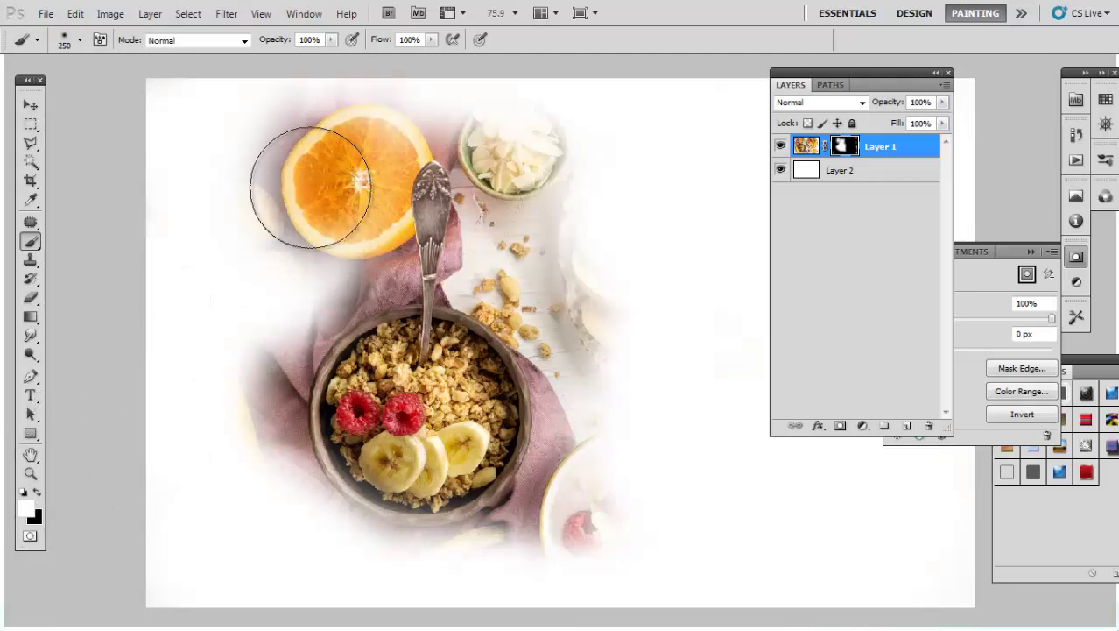
{"action": "mouse_move", "coordinate": [317, 174]}
{"action": "left_mouse_down"}
{"action": "mouse_move", "coordinate": [312, 237]}
{"action": "mouse_move", "coordinate": [257, 275]}
{"action": "left_mouse_up"}
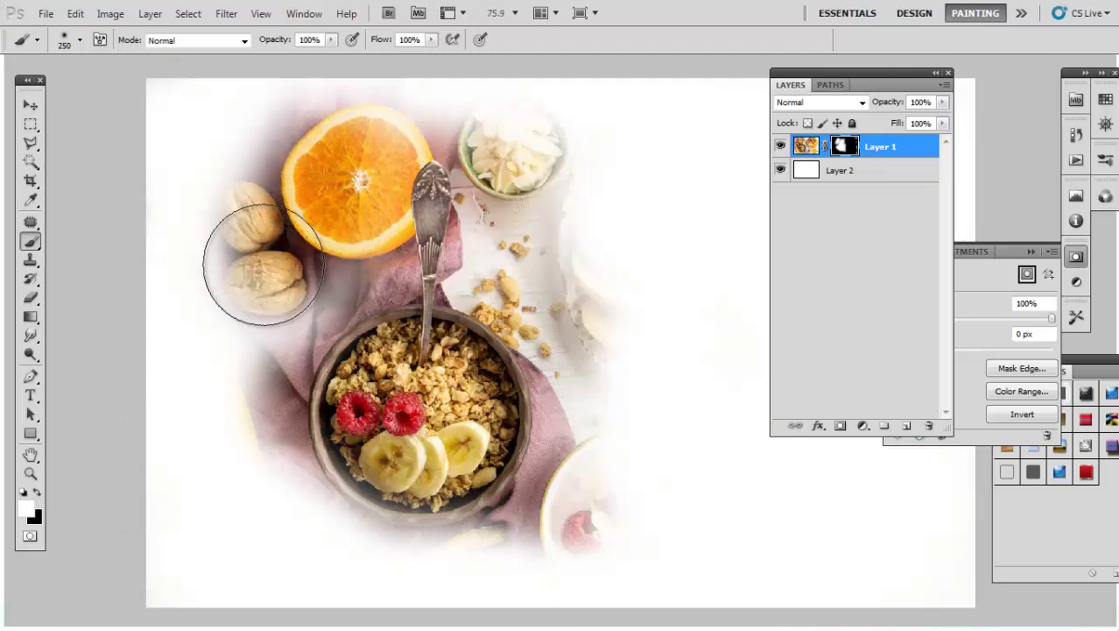
{"action": "mouse_move", "coordinate": [587, 175]}
{"action": "left_mouse_down"}
{"action": "mouse_move", "coordinate": [650, 492]}
{"action": "mouse_move", "coordinate": [690, 464]}
{"action": "mouse_move", "coordinate": [375, 575]}
{"action": "mouse_move", "coordinate": [578, 561]}
{"action": "left_mouse_up"}
{"action": "key", "text": "ctrl+z"}
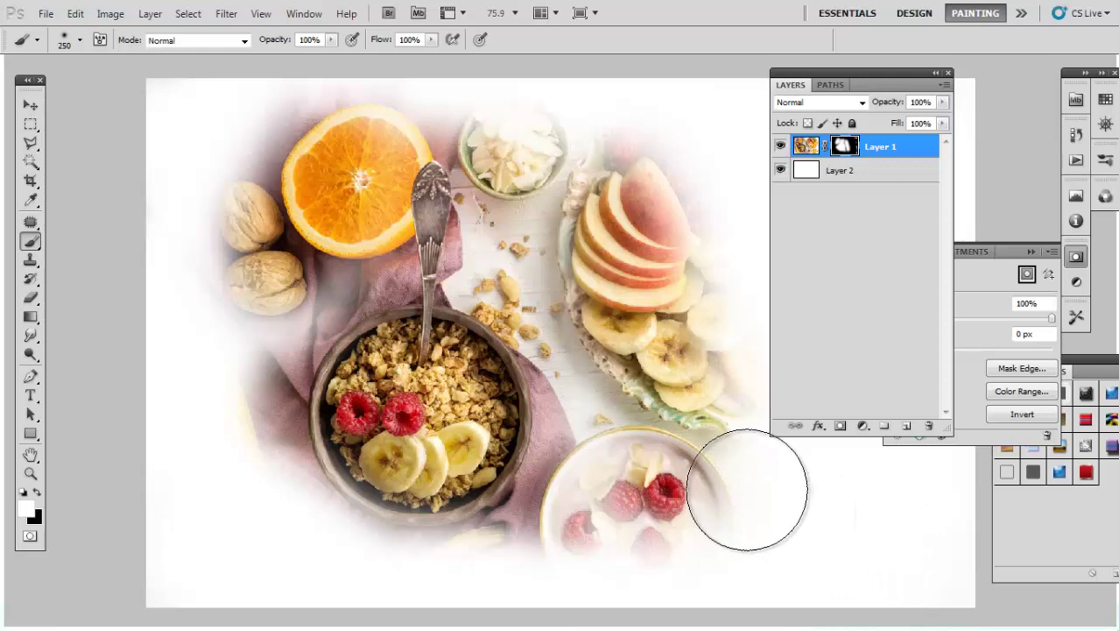
Reveal more around the fruit plate, then paint black to hide the orange juice glass
{"action": "left_click_drag", "start_coordinate": [742, 487], "coordinate": [925, 550]}
{"action": "left_click_drag", "start_coordinate": [712, 475], "coordinate": [758, 394]}
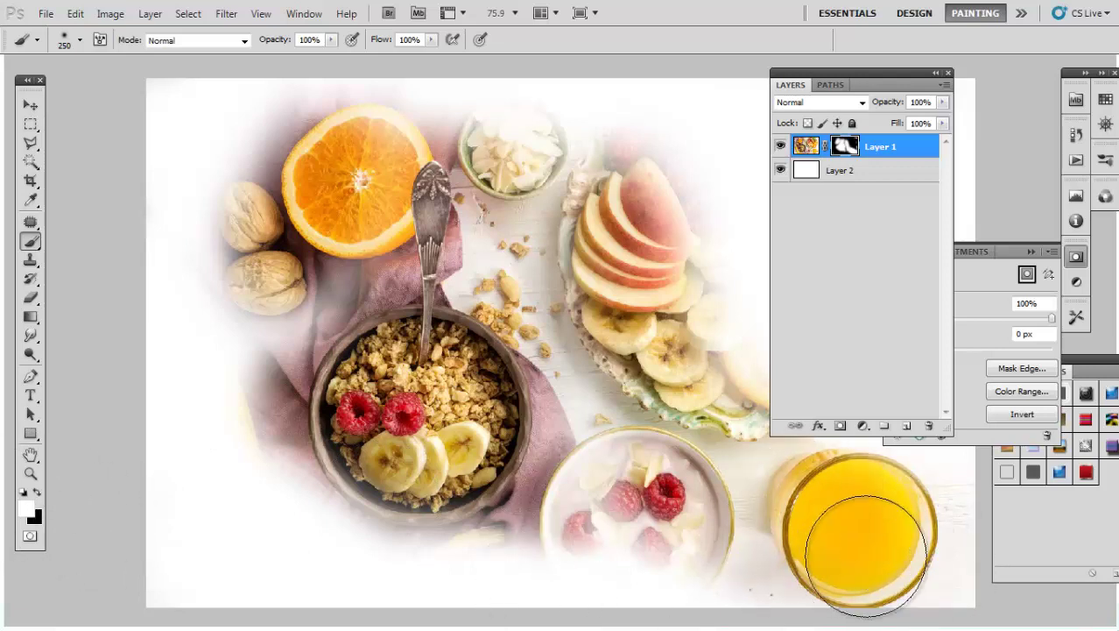
{"action": "key", "text": "x"}
{"action": "mouse_move", "coordinate": [857, 554]}
{"action": "left_mouse_down"}
{"action": "mouse_move", "coordinate": [819, 575]}
{"action": "mouse_move", "coordinate": [929, 569]}
{"action": "left_mouse_up"}
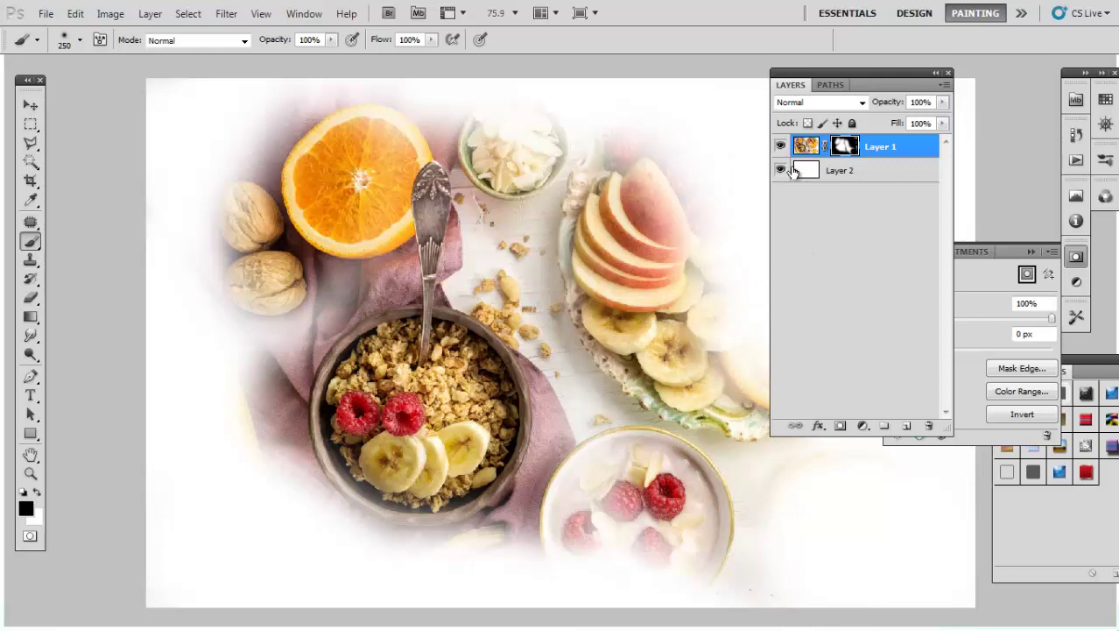
Load Path 1 around the granola bowl as a selection, adjusting it at the spoon's top
{"action": "left_click", "coordinate": [830, 84]}
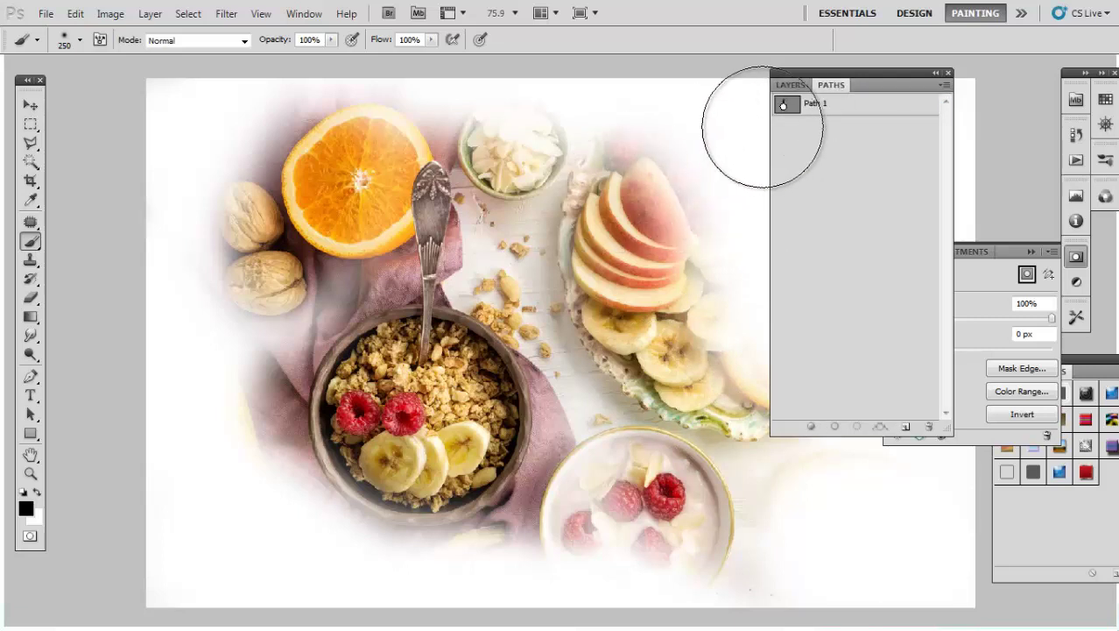
{"action": "left_click", "coordinate": [790, 115]}
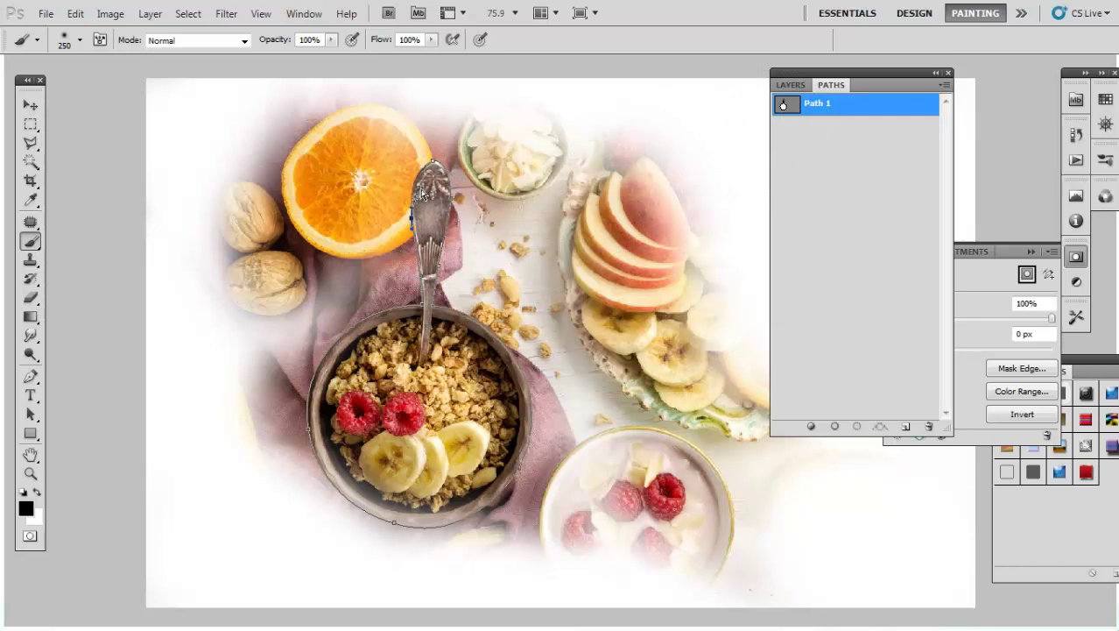
{"action": "left_click_drag", "start_coordinate": [422, 194], "coordinate": [417, 187]}
{"action": "key", "text": "ctrl+Return"}
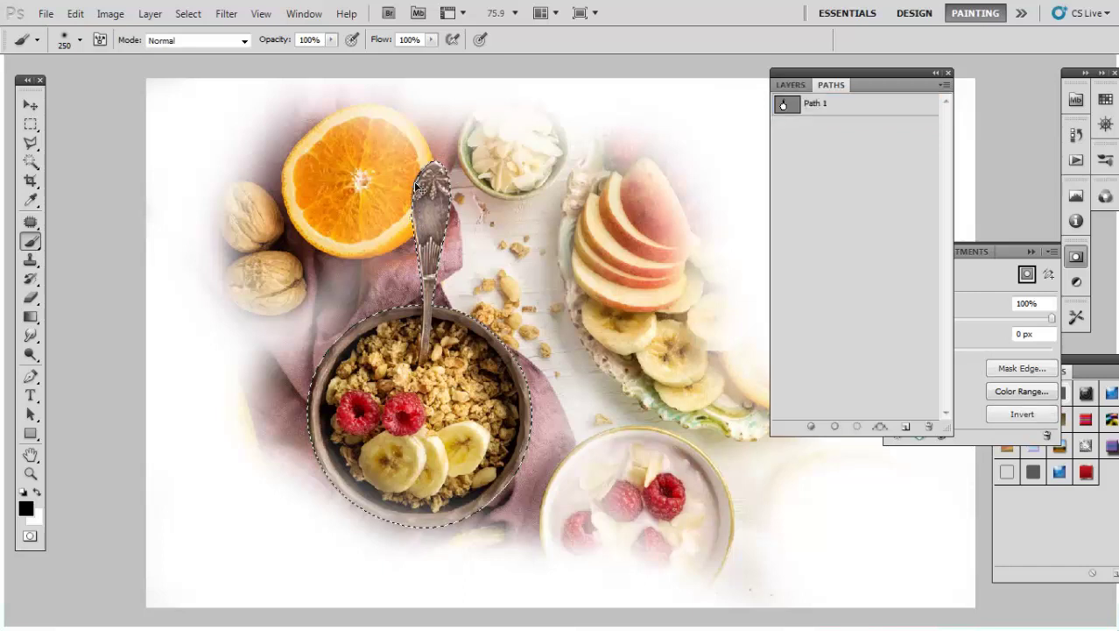
Invert the selection, fill the mask black outside the bowl, and deselect
{"action": "left_click", "coordinate": [791, 85]}
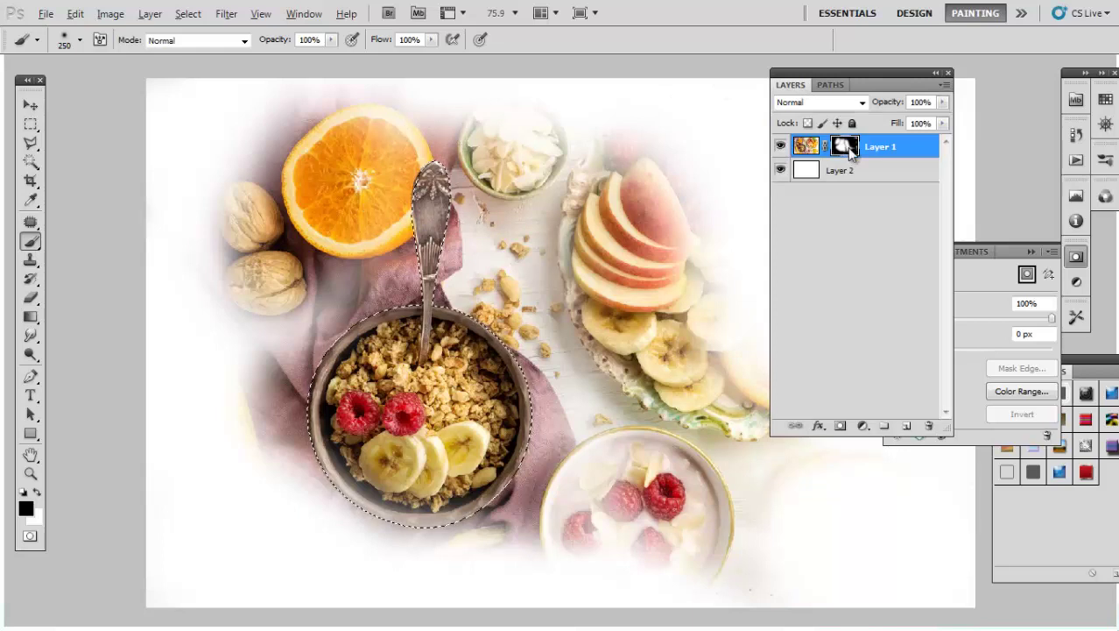
{"action": "key", "text": "alt+BackSpace"}
{"action": "key", "text": "ctrl+z"}
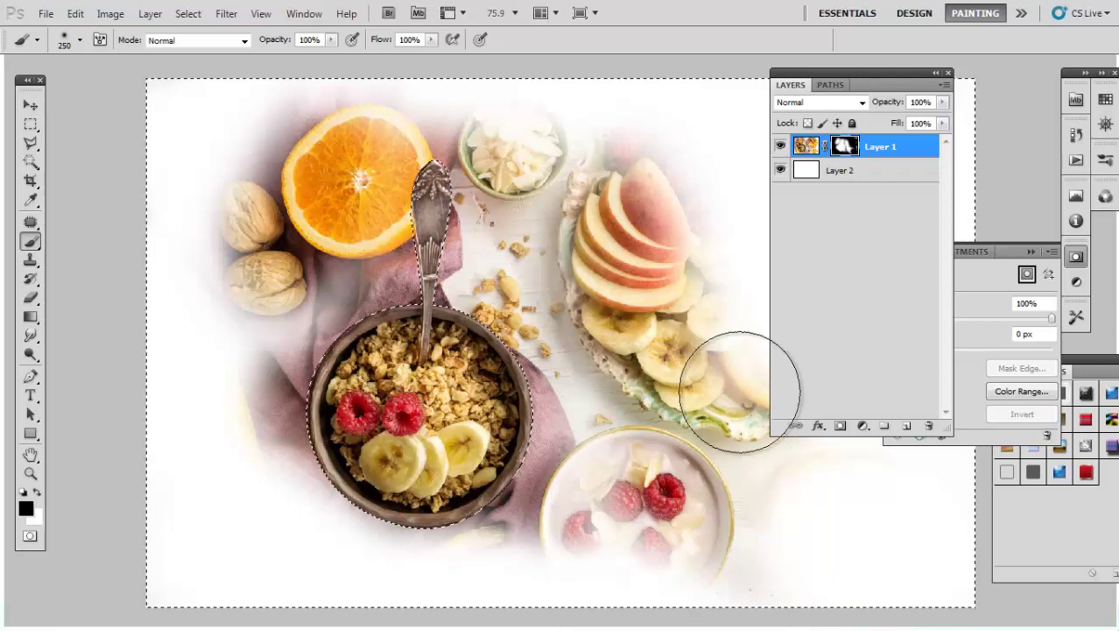
{"action": "key", "text": "ctrl+shift+i"}
{"action": "key", "text": "alt+BackSpace"}
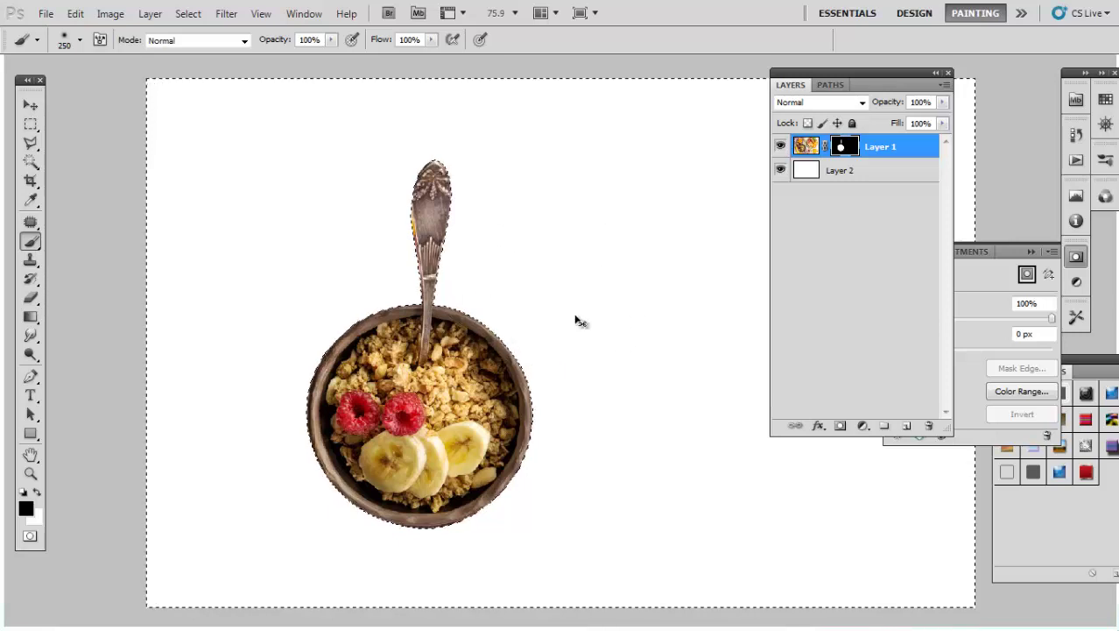
{"action": "key", "text": "ctrl+d"}
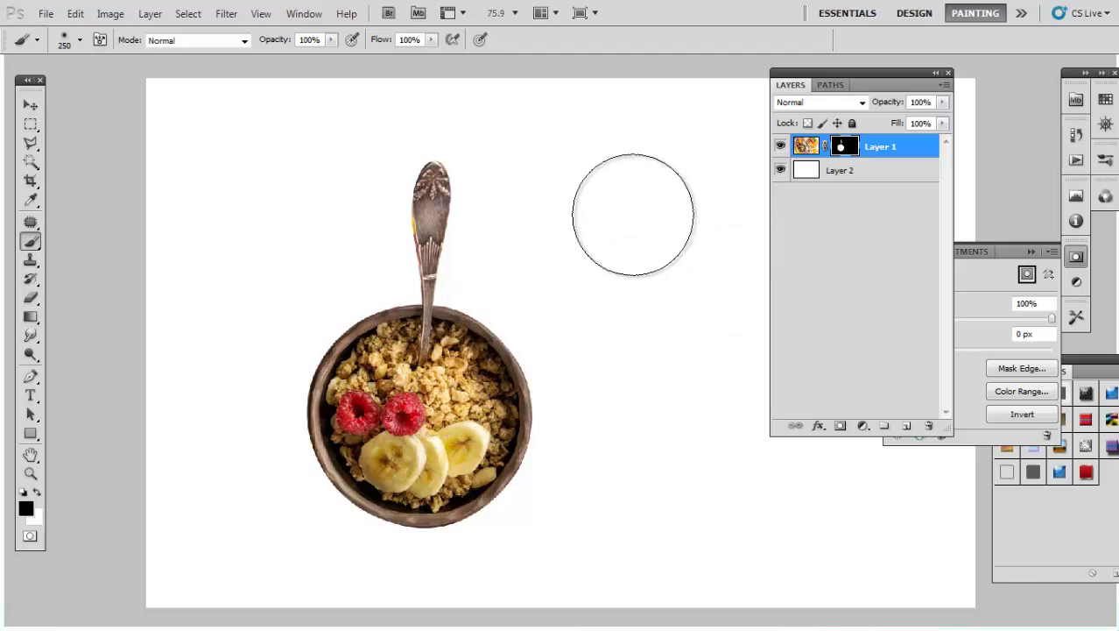
Paint white on the mask to reveal the orange, cloth and granola around the bowl
{"action": "left_click_drag", "start_coordinate": [477, 289], "coordinate": [499, 346]}
{"action": "key", "text": "ctrl+z"}
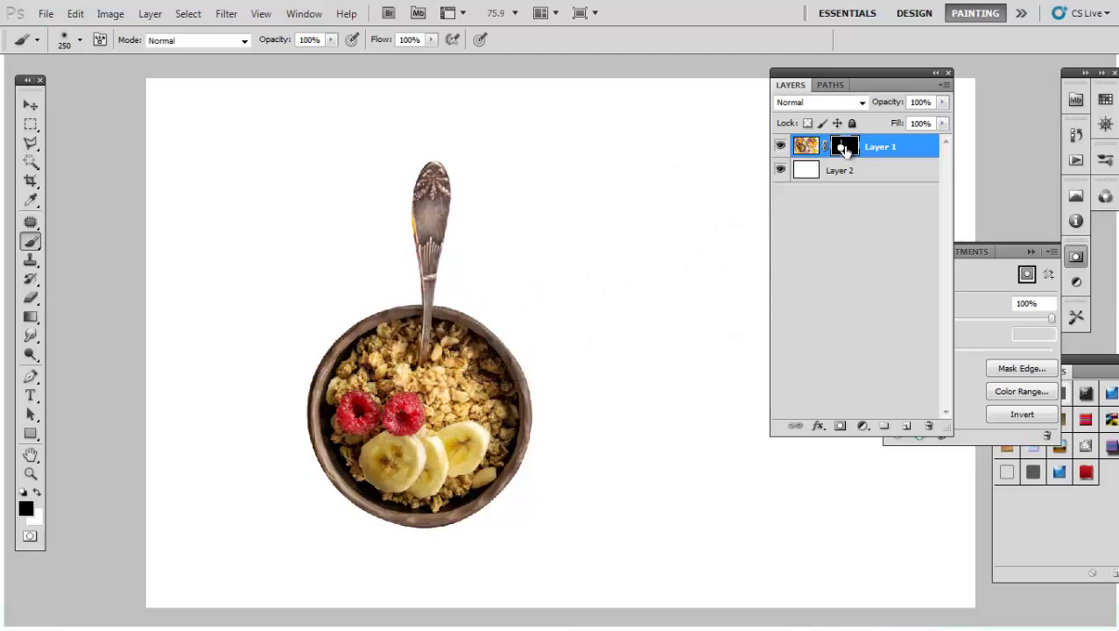
{"action": "key", "text": "x"}
{"action": "mouse_move", "coordinate": [490, 263]}
{"action": "left_mouse_down"}
{"action": "mouse_move", "coordinate": [511, 299]}
{"action": "mouse_move", "coordinate": [465, 282]}
{"action": "mouse_move", "coordinate": [463, 451]}
{"action": "mouse_move", "coordinate": [297, 491]}
{"action": "mouse_move", "coordinate": [420, 167]}
{"action": "mouse_move", "coordinate": [524, 488]}
{"action": "mouse_move", "coordinate": [433, 456]}
{"action": "left_mouse_up"}
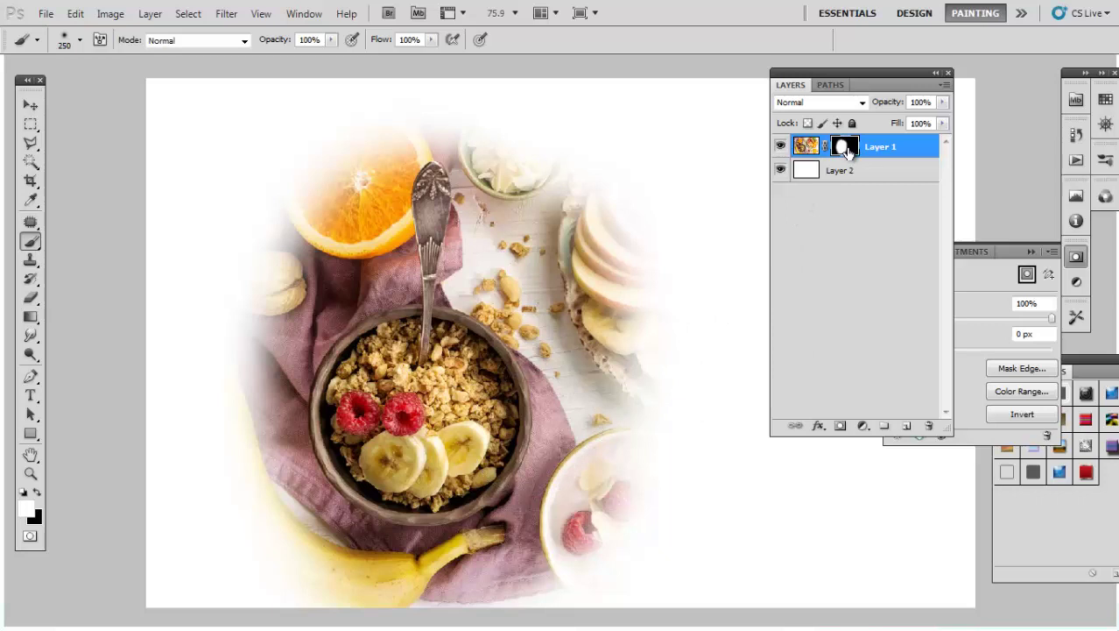
Delete Layer 1's mask without applying it, and bring up saved Path 1
{"action": "mouse_move", "coordinate": [844, 147]}
{"action": "left_mouse_down"}
{"action": "mouse_move", "coordinate": [948, 429]}
{"action": "mouse_move", "coordinate": [929, 426]}
{"action": "left_mouse_up"}
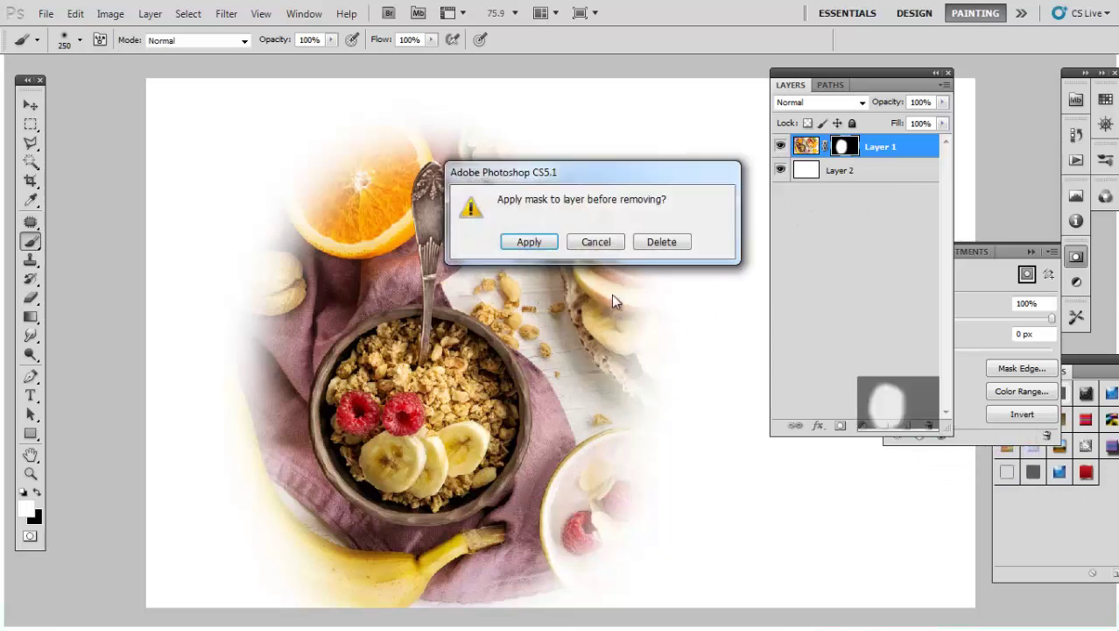
{"action": "left_click", "coordinate": [662, 245]}
{"action": "left_click", "coordinate": [831, 85]}
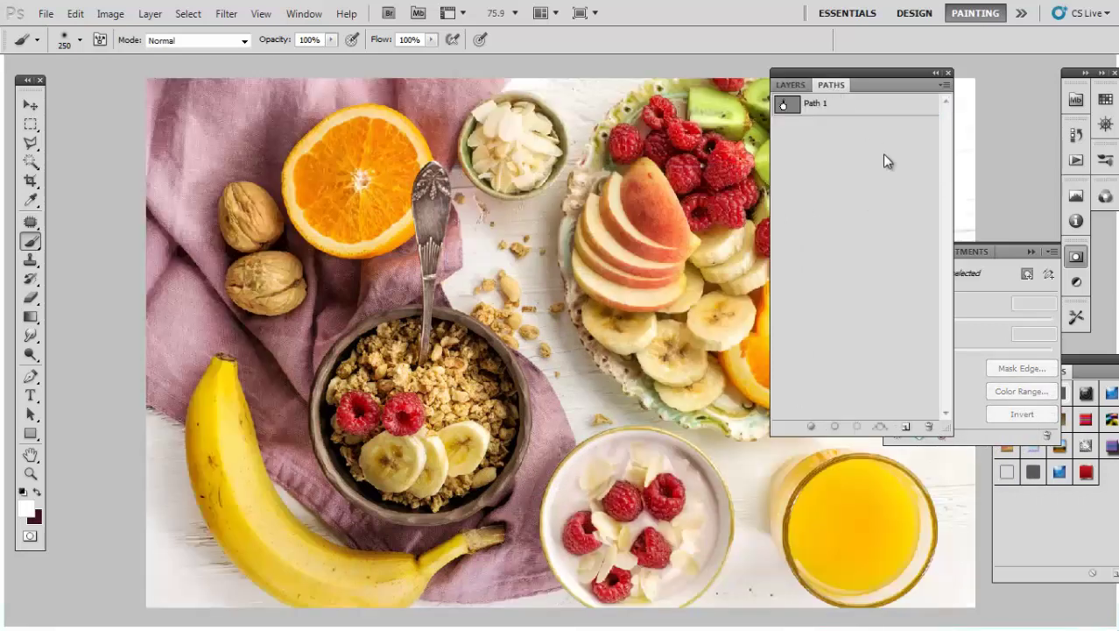
Select Path 1 and apply it as a vector mask on Layer 1
{"action": "left_click", "coordinate": [784, 105]}
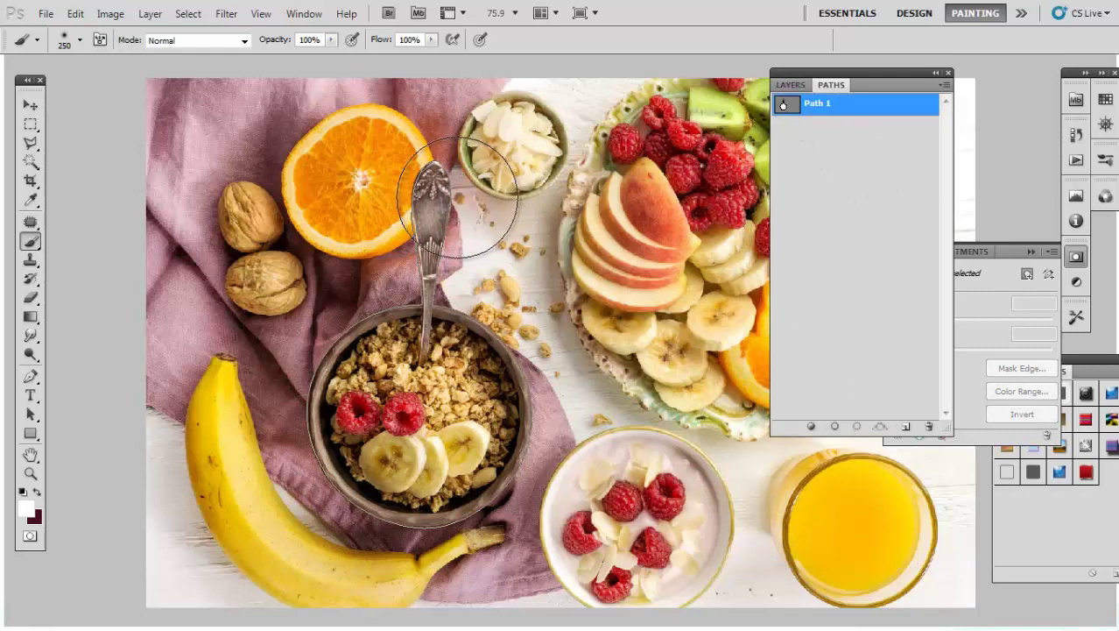
{"action": "key", "text": "p"}
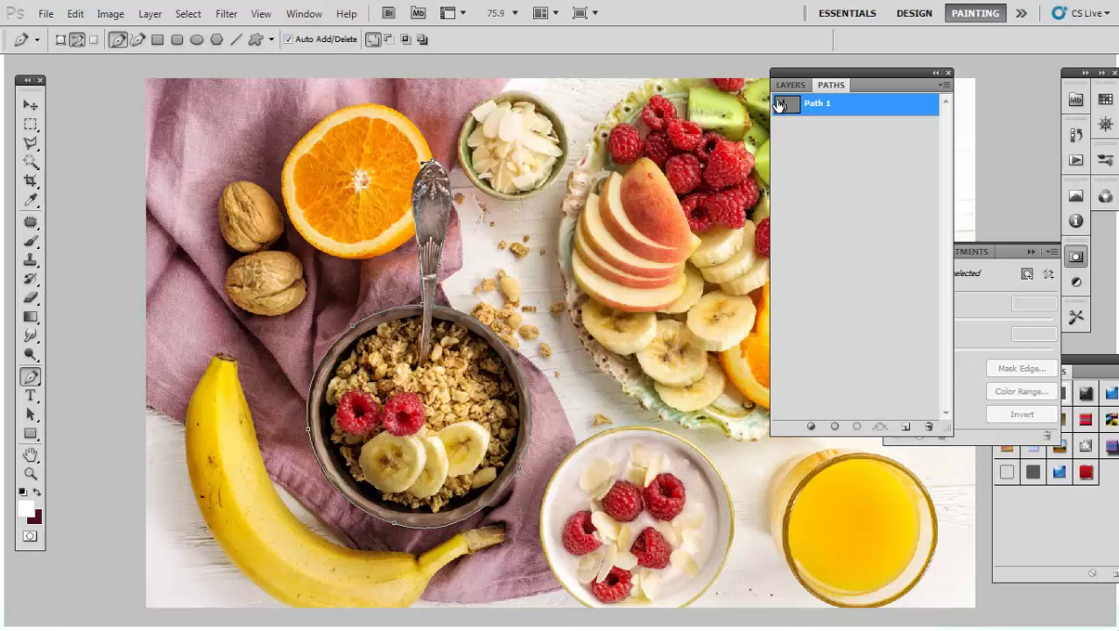
{"action": "left_click", "coordinate": [791, 85]}
{"action": "left_click", "coordinate": [831, 85]}
{"action": "left_click", "coordinate": [791, 85]}
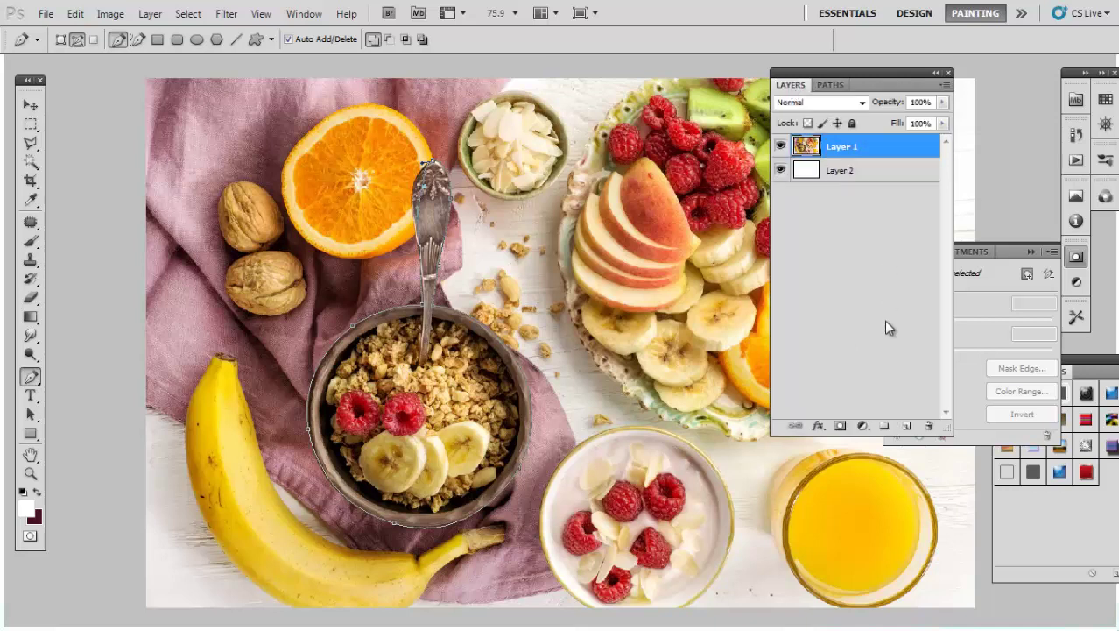
{"action": "left_click", "coordinate": [839, 427], "text": "ctrl"}
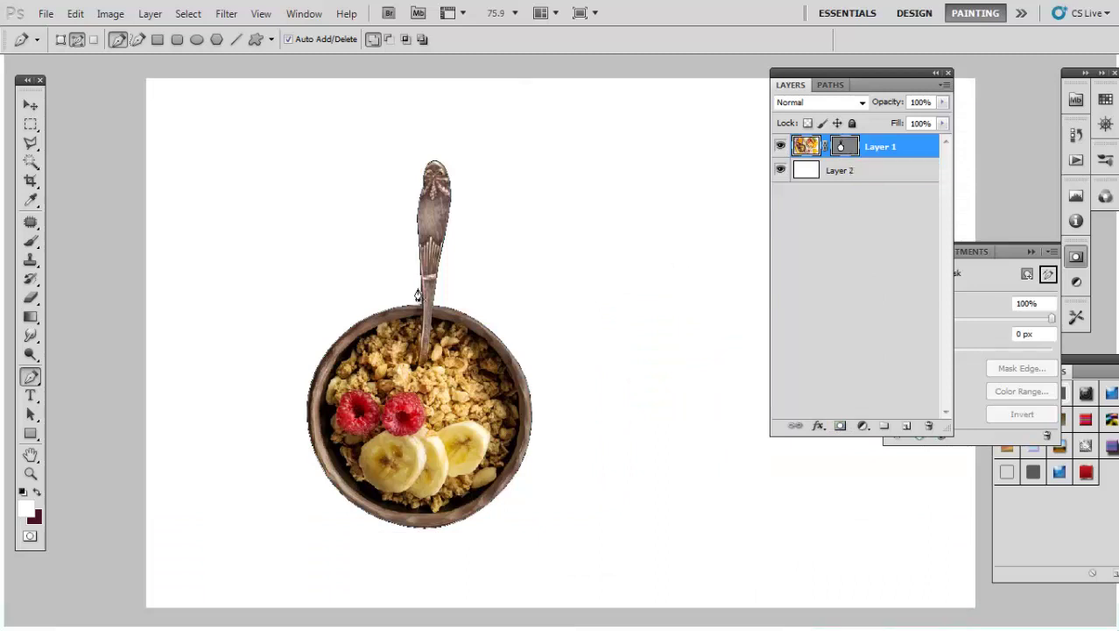
Lower Layer 1's vector mask Density to 64% in the Masks panel
{"action": "left_click", "coordinate": [839, 256]}
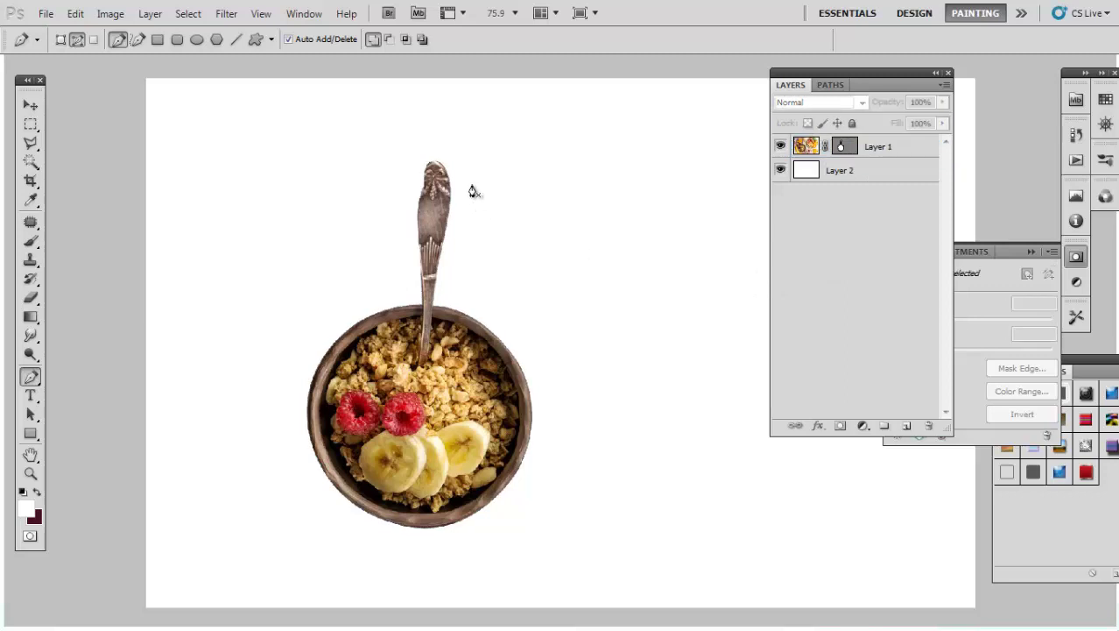
{"action": "left_click", "coordinate": [842, 149]}
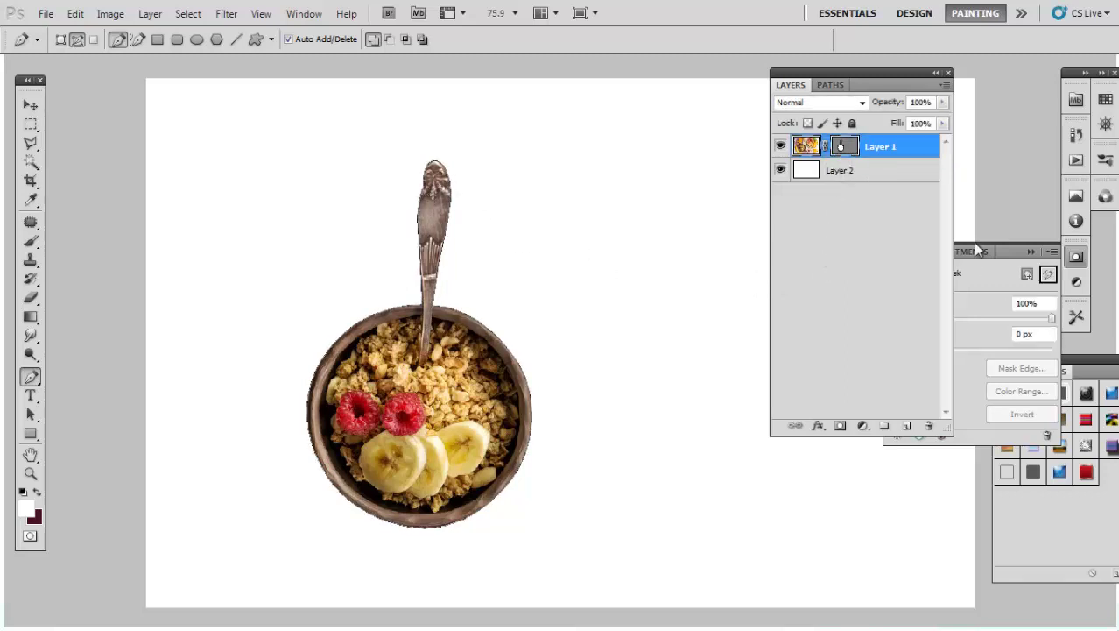
{"action": "left_click", "coordinate": [1076, 255]}
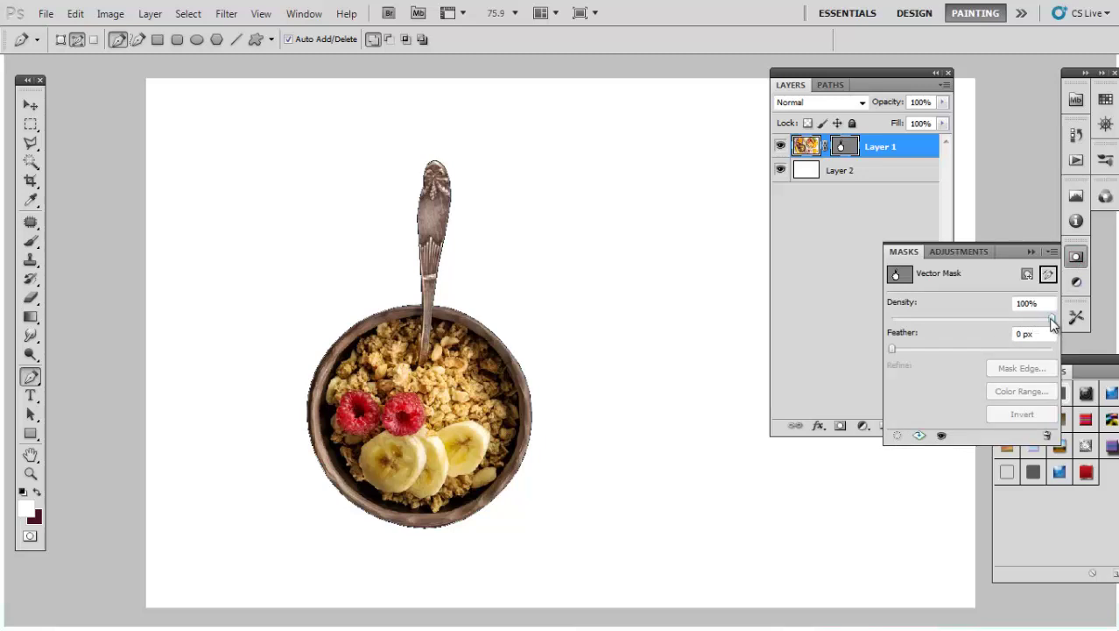
{"action": "left_click_drag", "start_coordinate": [1050, 318], "coordinate": [1002, 317]}
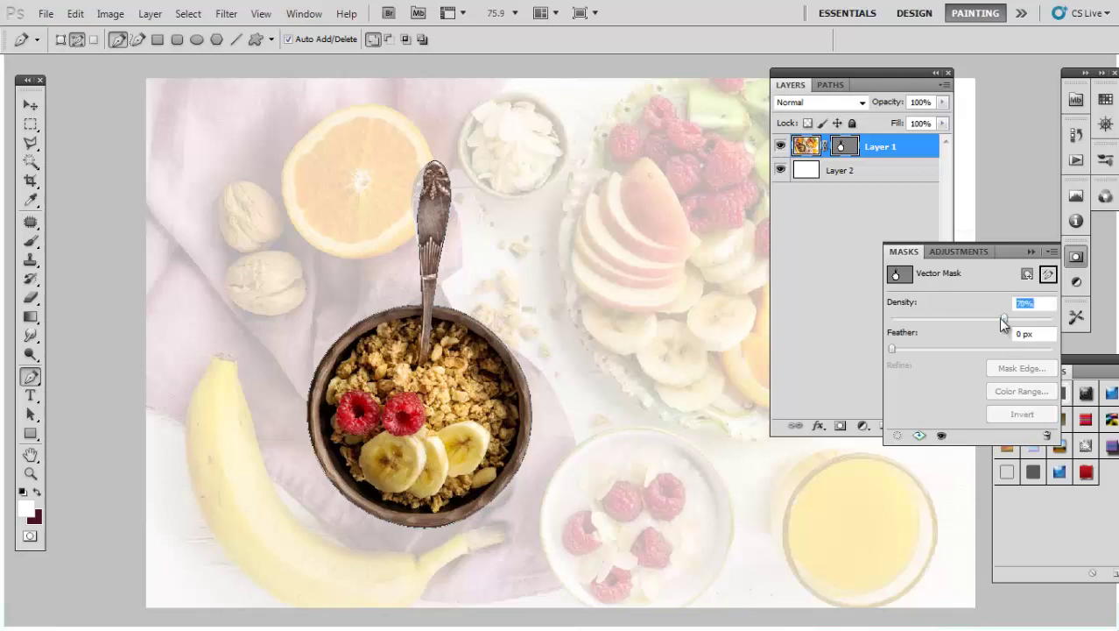
{"action": "left_click_drag", "start_coordinate": [1004, 318], "coordinate": [993, 320]}
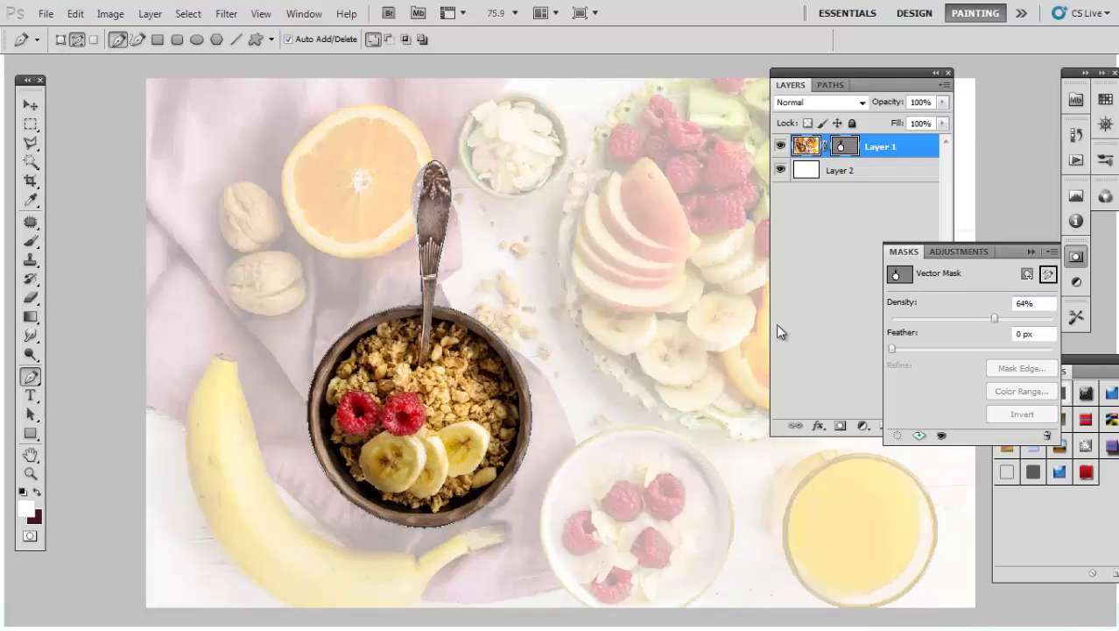
{"action": "left_click_drag", "start_coordinate": [324, 144], "coordinate": [551, 315]}
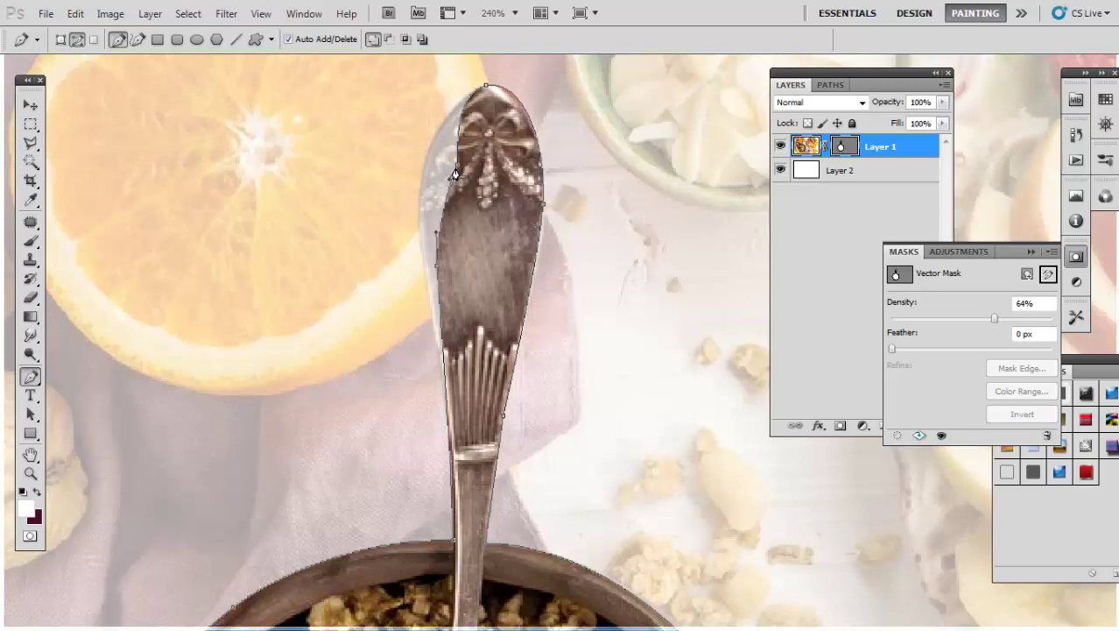
Bulge the mask path along the spoon's upper-left edge and add an anchor hugging its left side
{"action": "left_click_drag", "start_coordinate": [457, 169], "coordinate": [423, 184]}
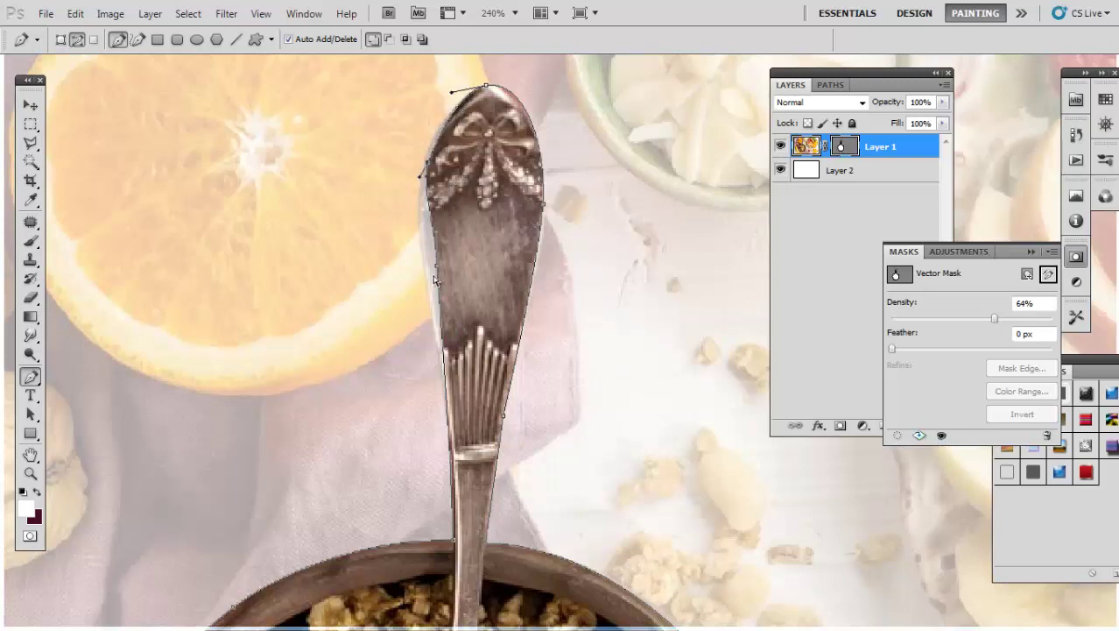
{"action": "left_click_drag", "start_coordinate": [425, 271], "coordinate": [426, 239]}
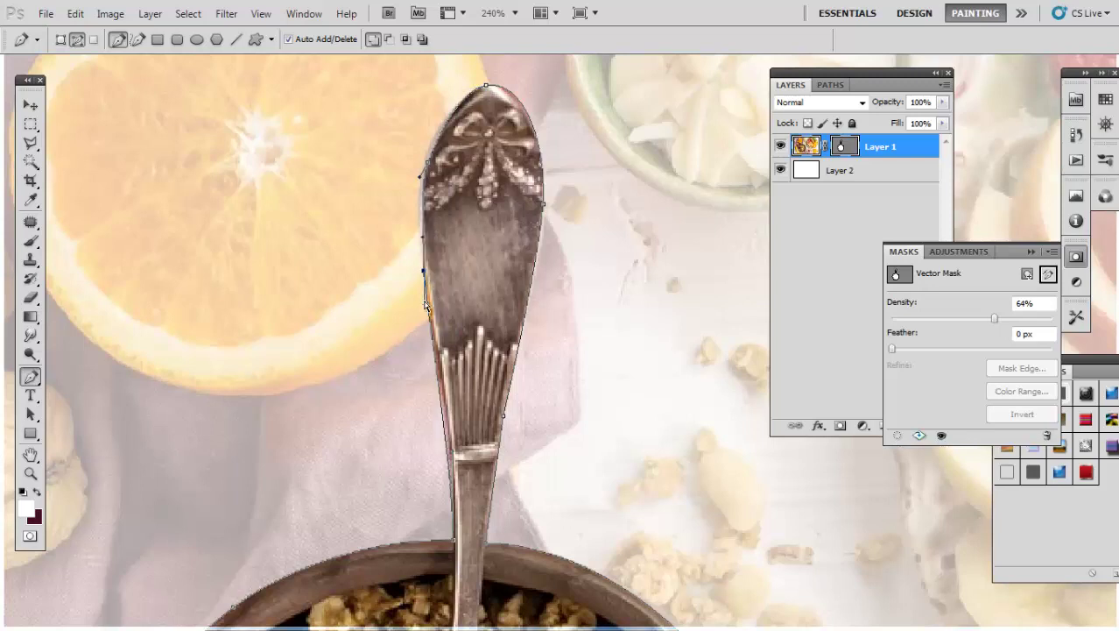
{"action": "left_click", "coordinate": [425, 165], "text": "ctrl"}
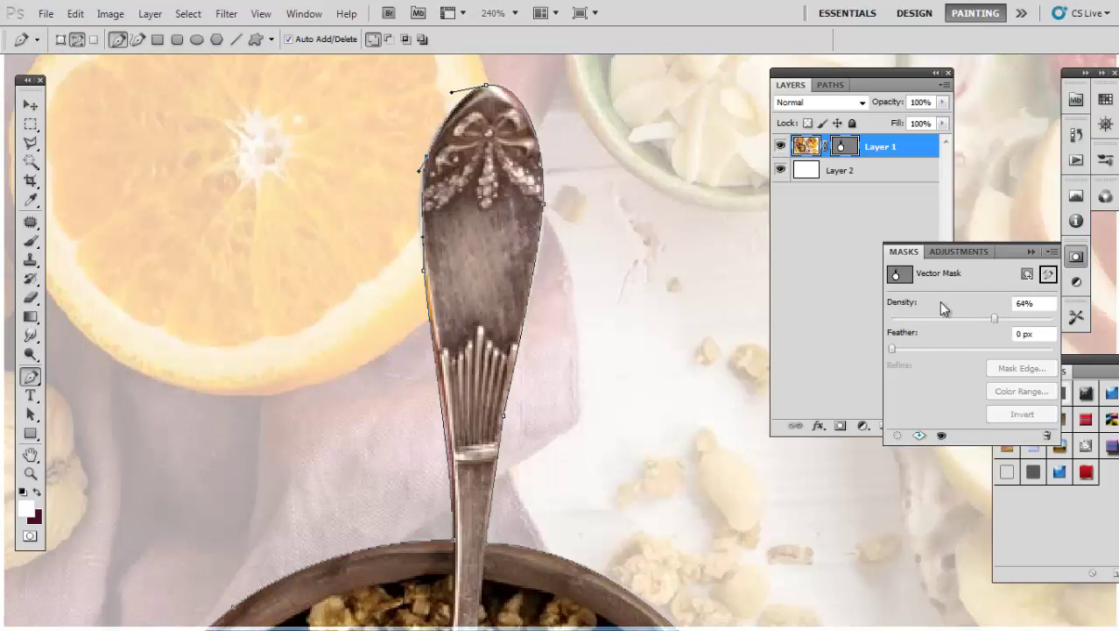
{"action": "left_click", "coordinate": [716, 316], "text": "ctrl"}
Draw a closed curved Pen outline around the almond bowl's rim
{"action": "key", "text": "ctrl+0"}
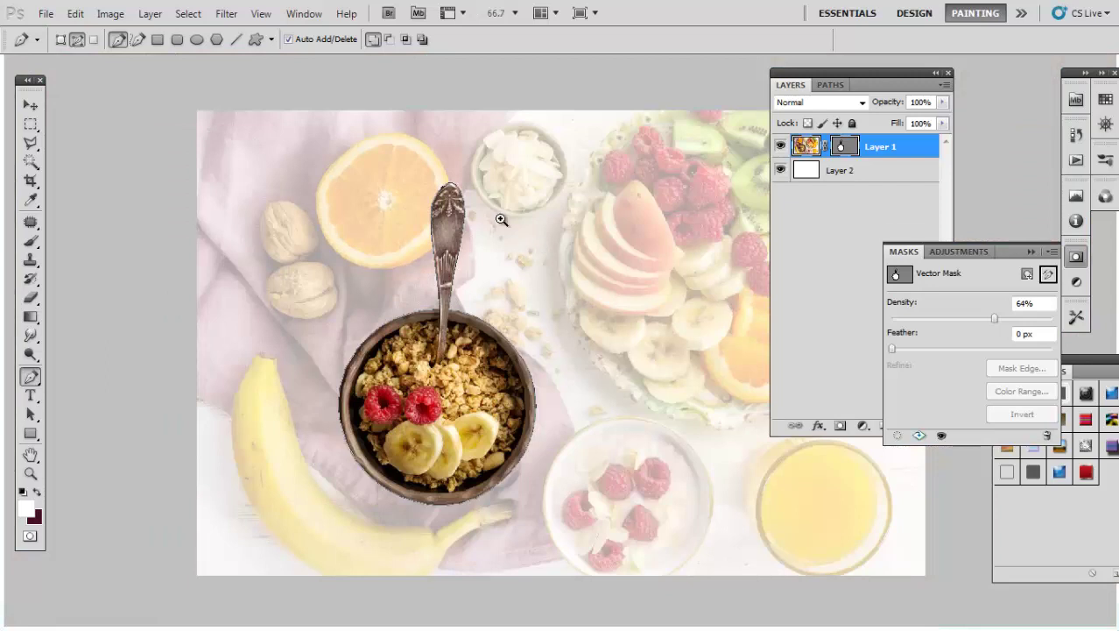
{"action": "scroll", "coordinate": [561, 315], "scroll_direction": "up", "scroll_amount": 3}
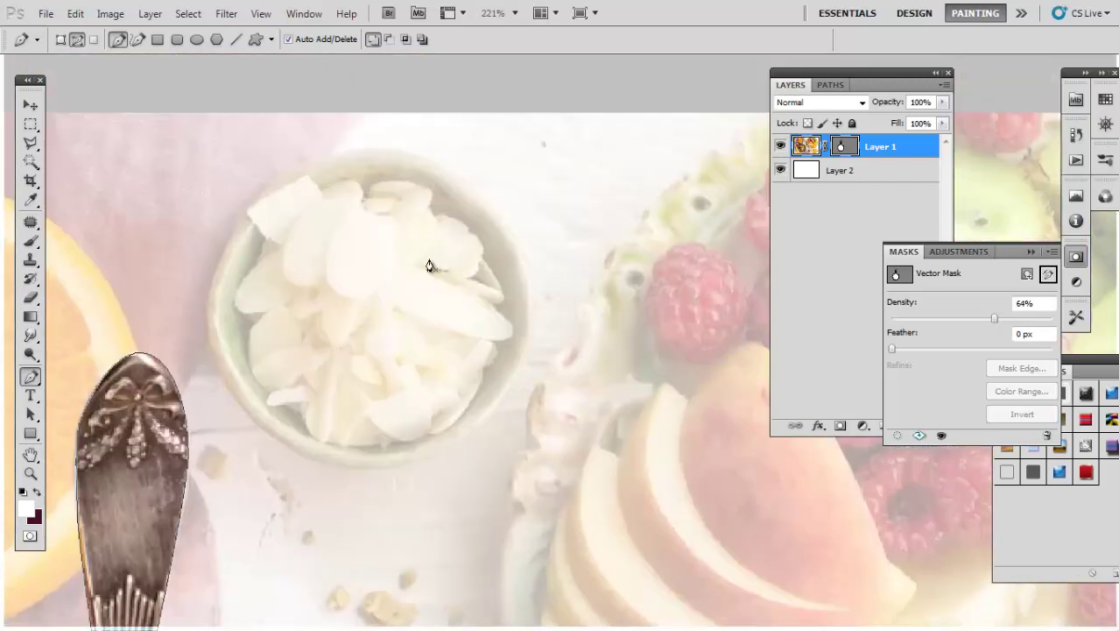
{"action": "left_click", "coordinate": [273, 185]}
{"action": "left_click_drag", "start_coordinate": [213, 349], "coordinate": [237, 433]}
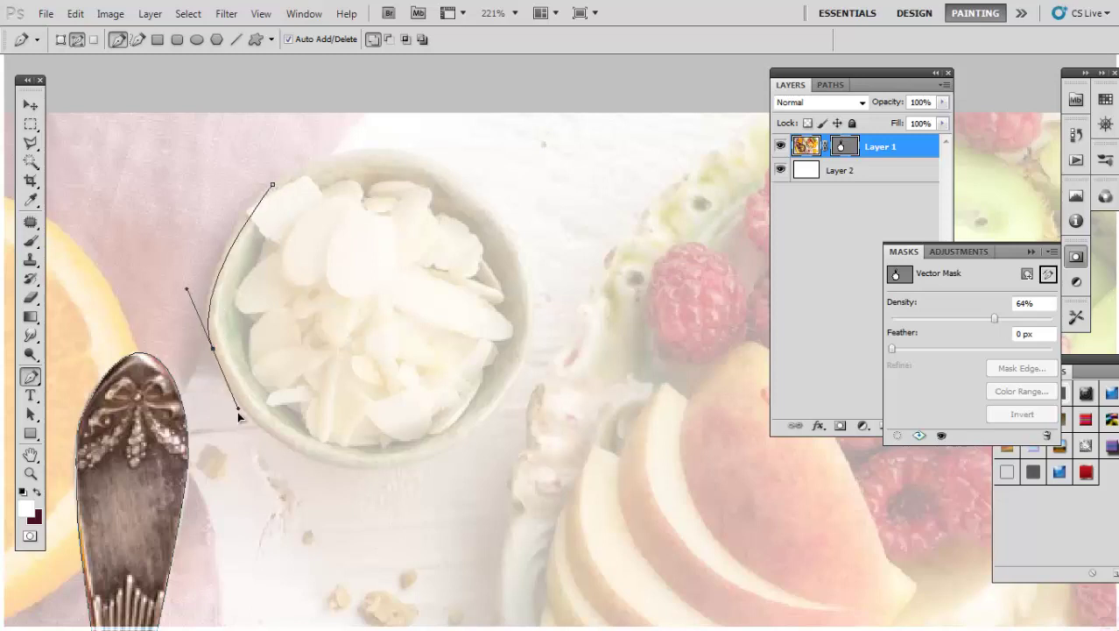
{"action": "left_click_drag", "start_coordinate": [388, 465], "coordinate": [478, 456]}
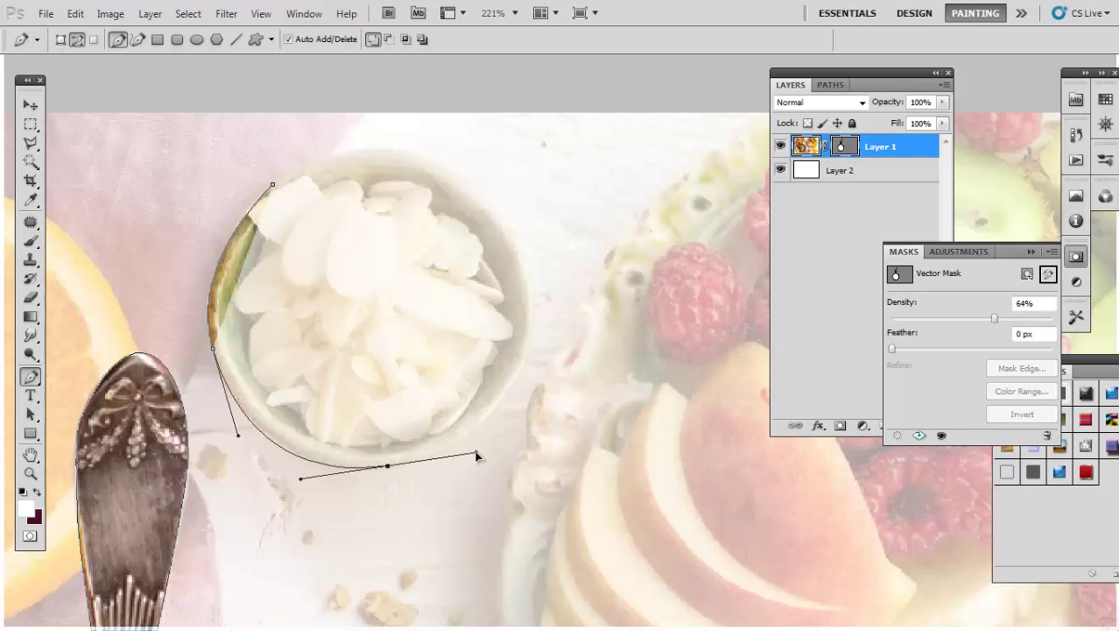
{"action": "left_click_drag", "start_coordinate": [535, 332], "coordinate": [542, 285]}
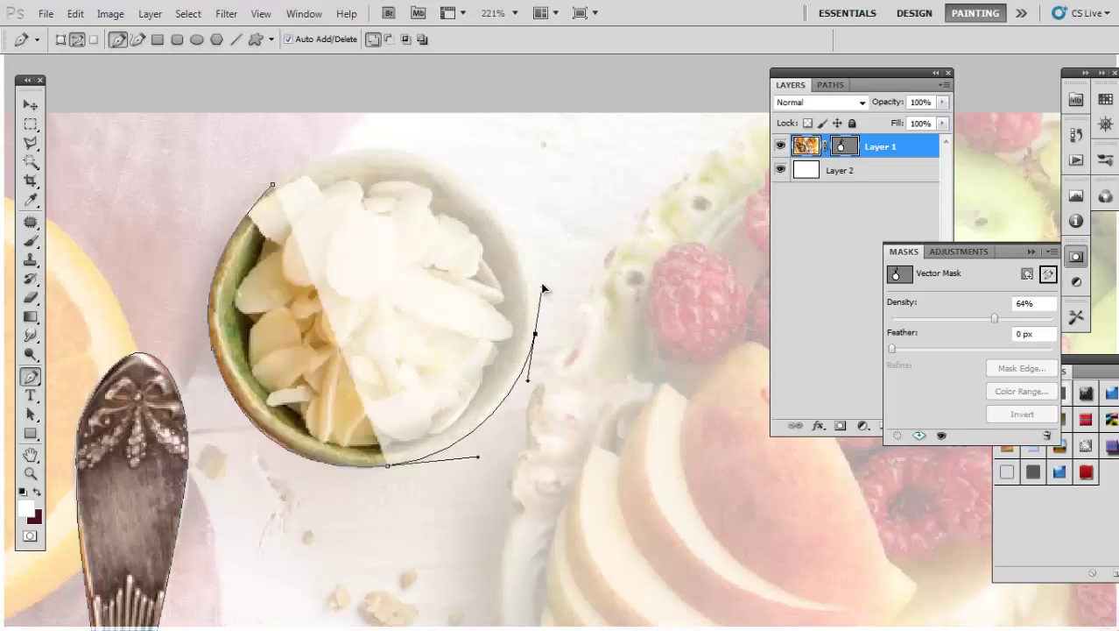
{"action": "left_click_drag", "start_coordinate": [407, 150], "coordinate": [331, 131]}
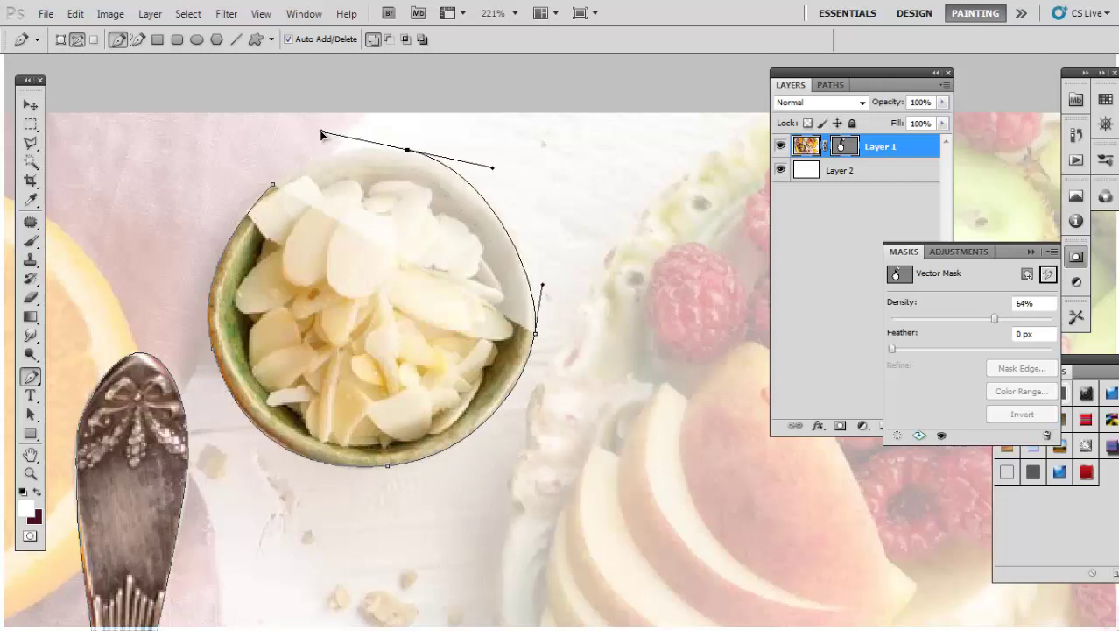
{"action": "left_click", "coordinate": [277, 188]}
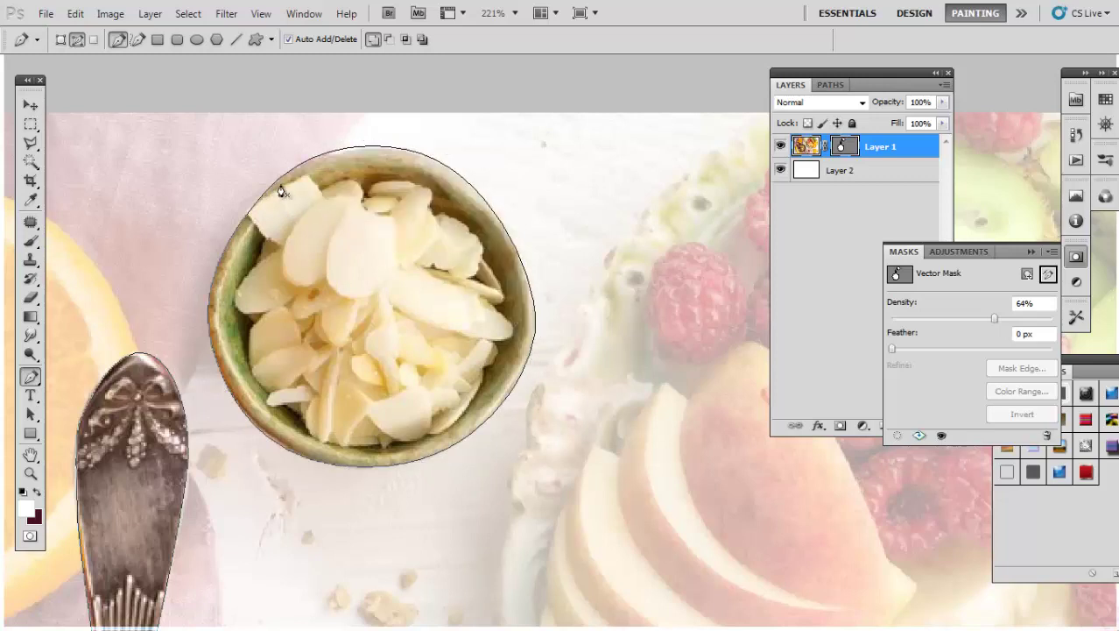
Select the almond bowl outline's top and right anchors, then zoom back out
{"action": "left_click", "coordinate": [357, 152], "text": "ctrl"}
{"action": "left_click", "coordinate": [411, 151], "text": "ctrl"}
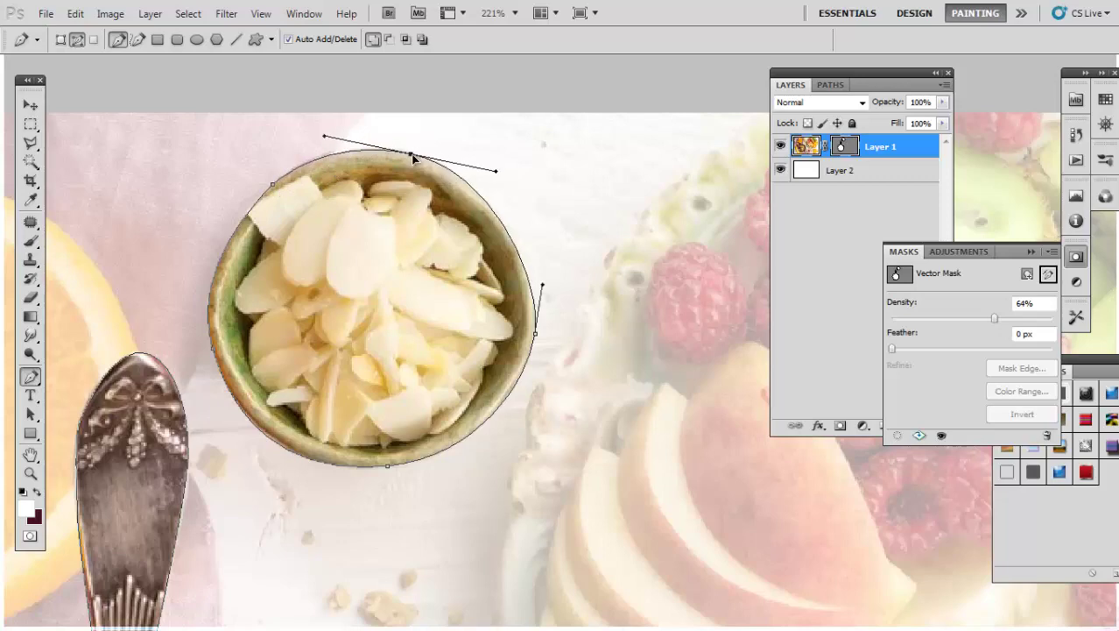
{"action": "left_click", "coordinate": [535, 333], "text": "ctrl"}
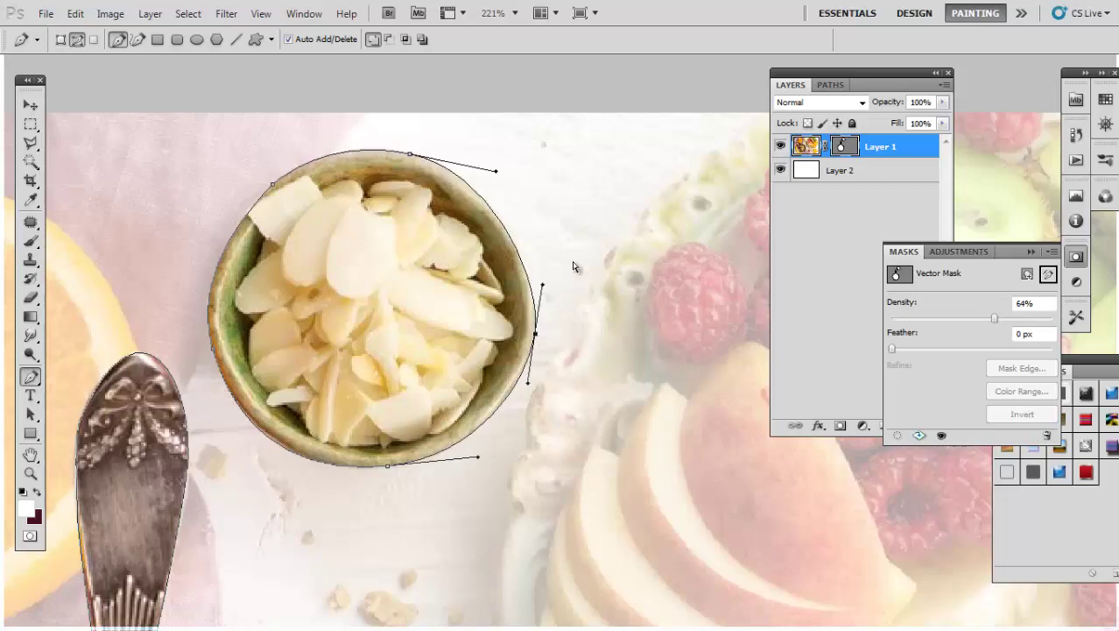
{"action": "key", "text": "ctrl+minus"}
{"action": "key", "text": "ctrl+minus"}
{"action": "key", "text": "ctrl+minus"}
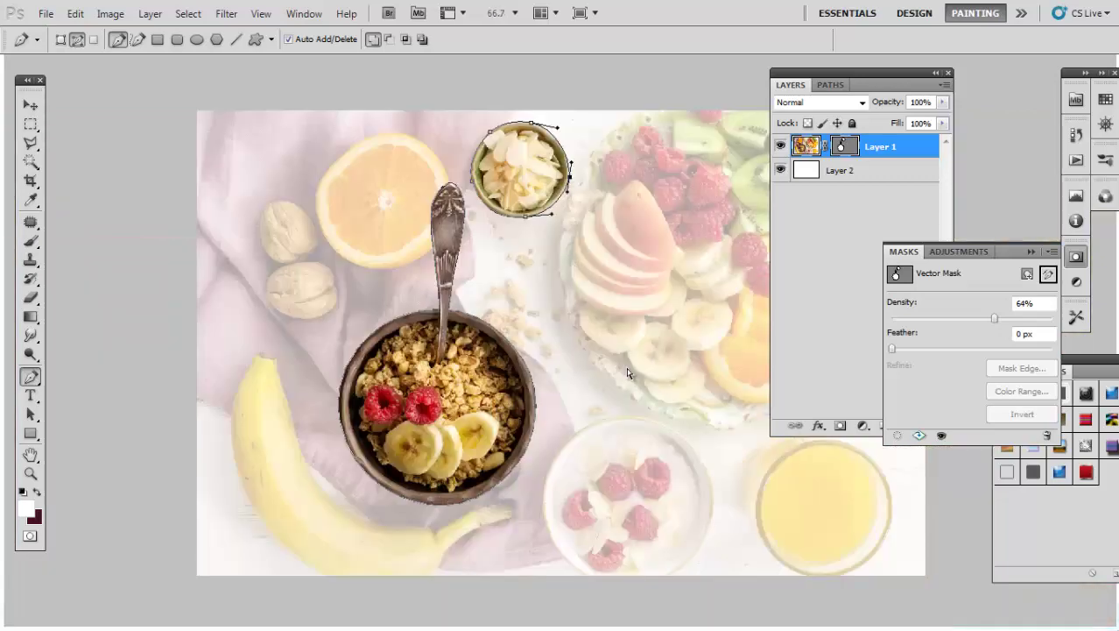
Zoom in on the raspberry yogurt bowl and brush white and dark strokes onto Layer 1's mask
{"action": "left_click_drag", "start_coordinate": [489, 389], "coordinate": [425, 107]}
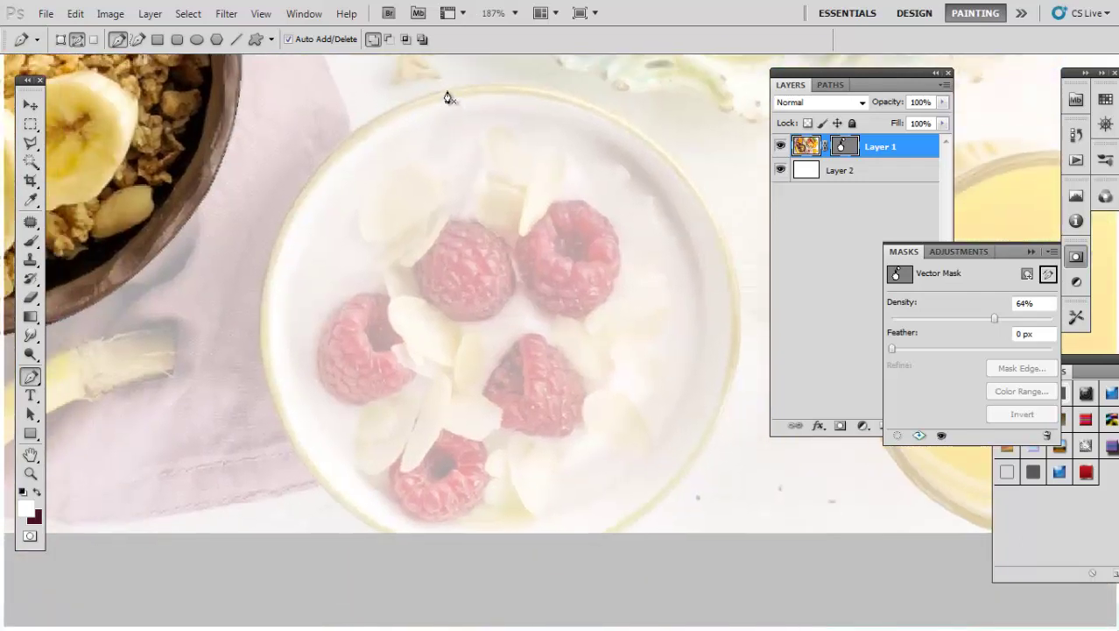
{"action": "left_click", "coordinate": [856, 156]}
{"action": "key", "text": "b"}
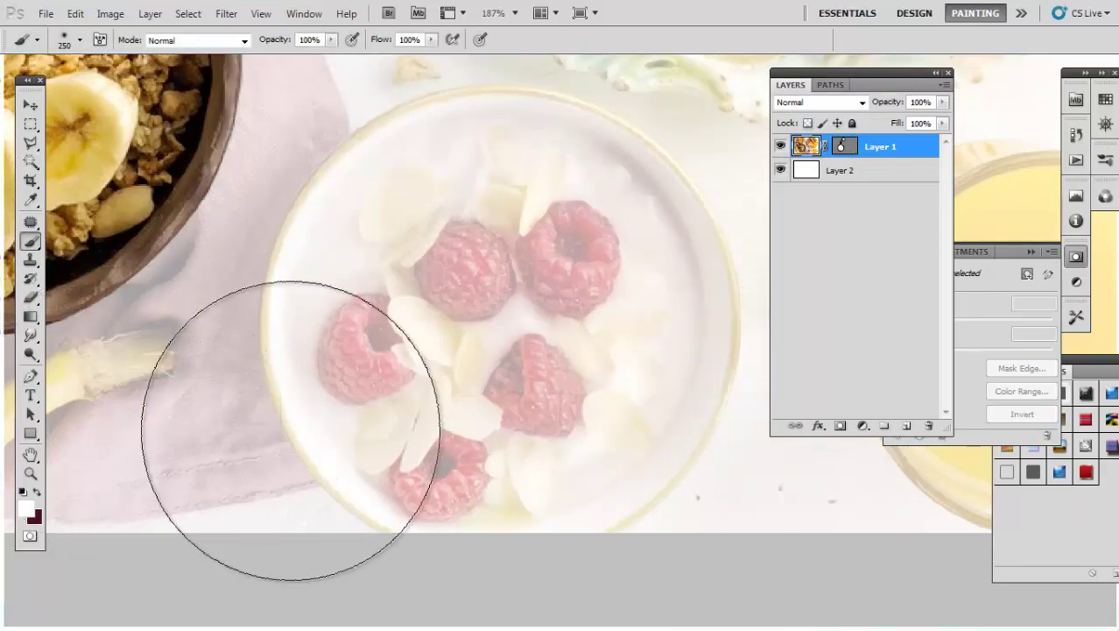
{"action": "left_click", "coordinate": [838, 151]}
{"action": "mouse_move", "coordinate": [394, 254]}
{"action": "left_mouse_down"}
{"action": "mouse_move", "coordinate": [375, 280]}
{"action": "mouse_move", "coordinate": [635, 380]}
{"action": "mouse_move", "coordinate": [668, 365]}
{"action": "mouse_move", "coordinate": [525, 357]}
{"action": "left_mouse_up"}
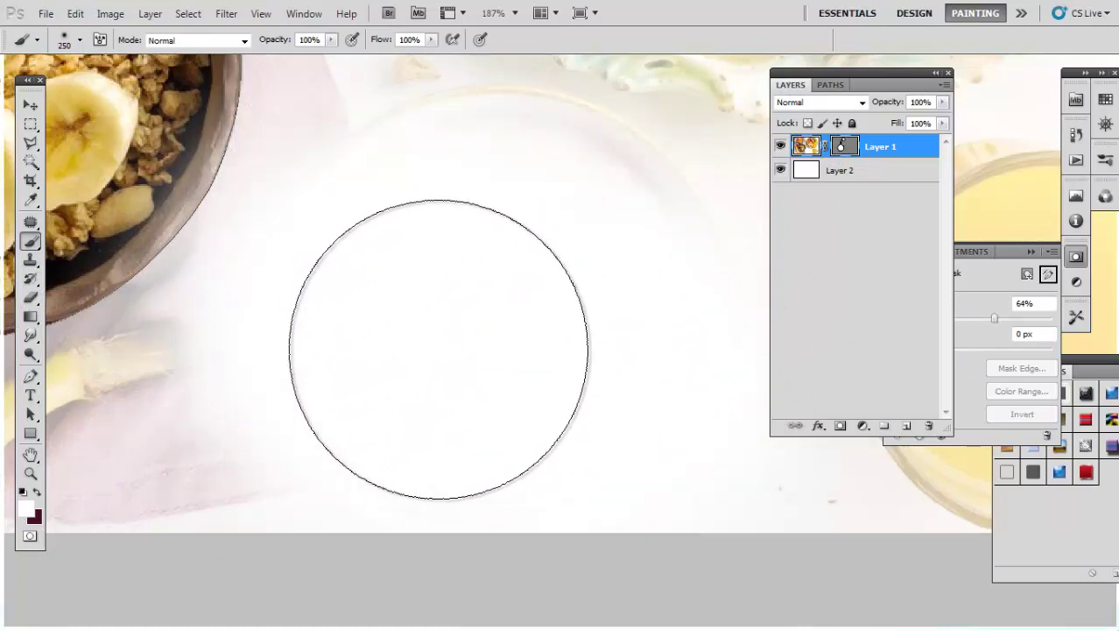
{"action": "key", "text": "x"}
{"action": "mouse_move", "coordinate": [525, 313]}
{"action": "left_mouse_down"}
{"action": "mouse_move", "coordinate": [507, 280]}
{"action": "mouse_move", "coordinate": [417, 366]}
{"action": "mouse_move", "coordinate": [585, 375]}
{"action": "mouse_move", "coordinate": [507, 205]}
{"action": "left_mouse_up"}
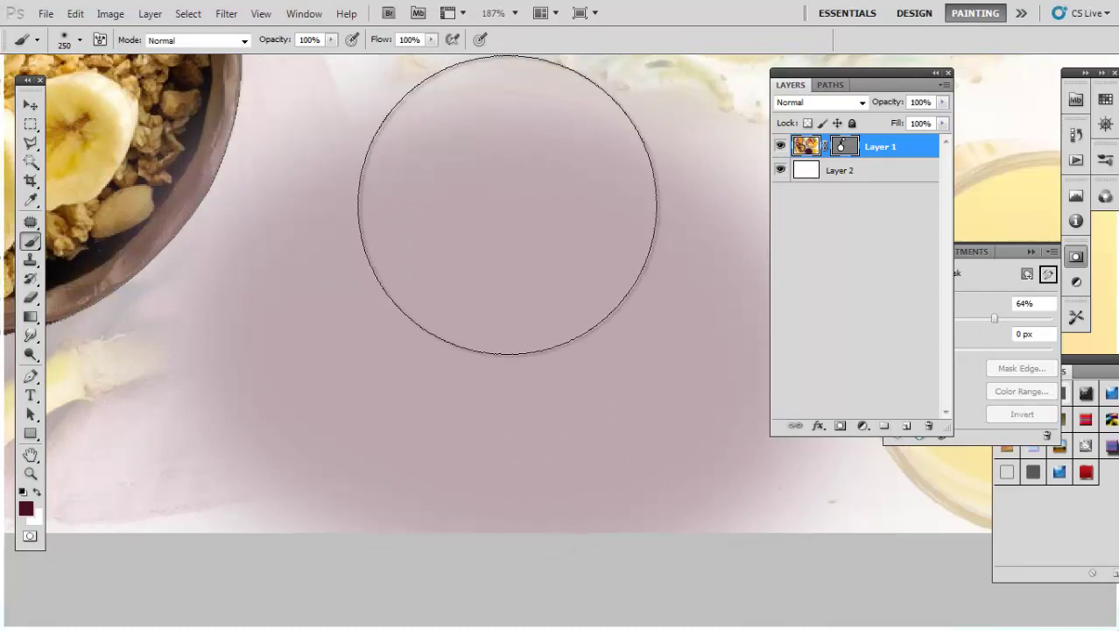
Set the foreground to black, paint over the bowl's pinkish centre, then undo the whitening
{"action": "left_click", "coordinate": [26, 508]}
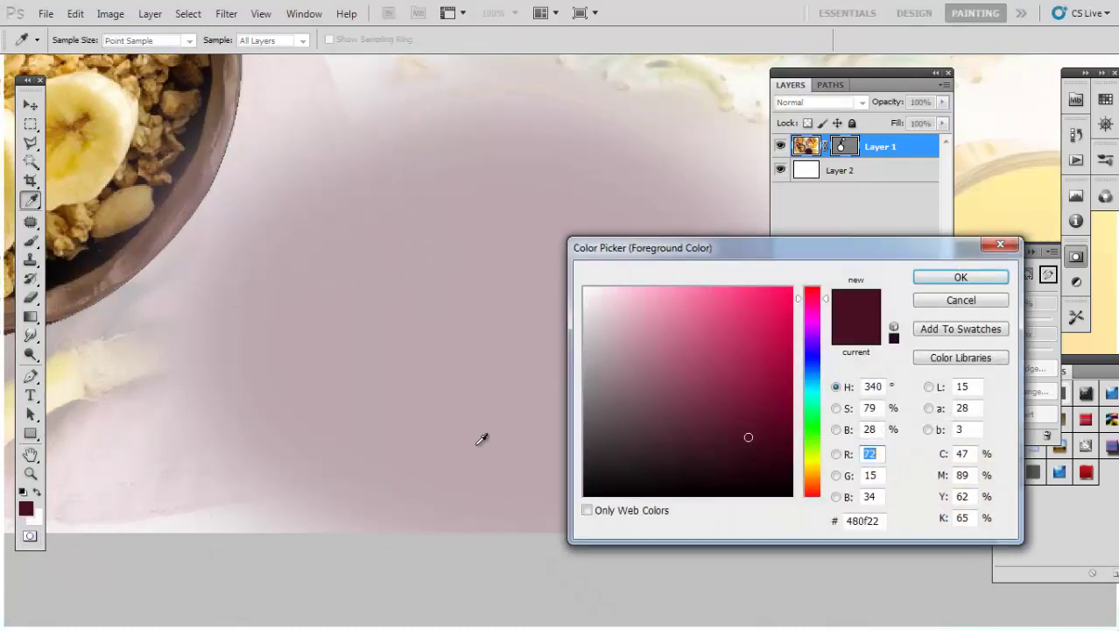
{"action": "left_click_drag", "start_coordinate": [770, 490], "coordinate": [817, 500]}
{"action": "key", "text": "Return"}
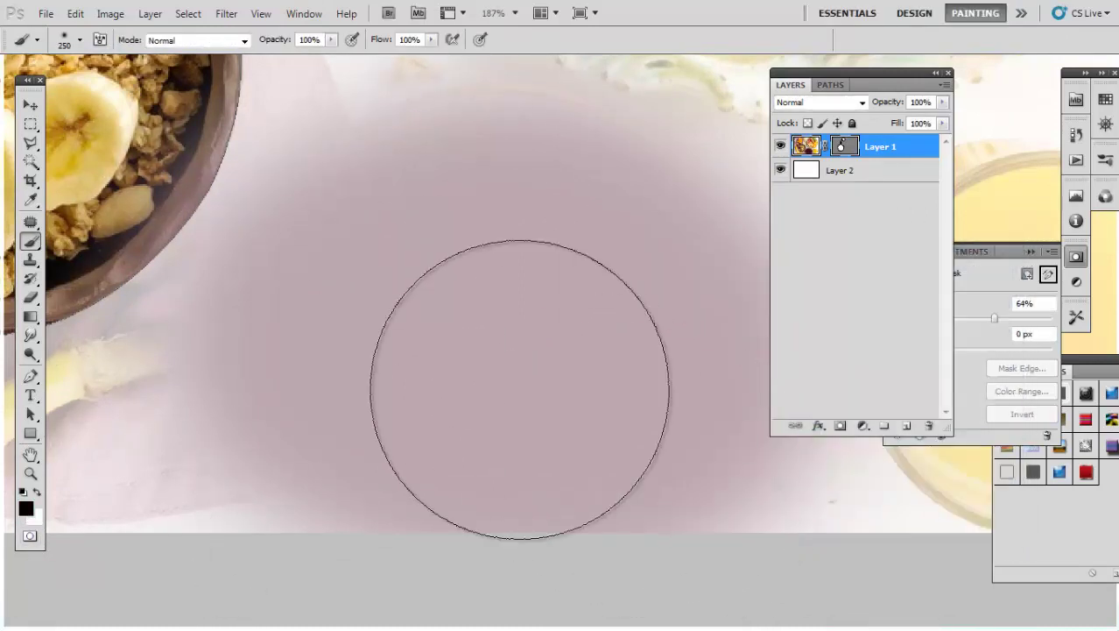
{"action": "mouse_move", "coordinate": [519, 388]}
{"action": "left_mouse_down"}
{"action": "mouse_move", "coordinate": [480, 292]}
{"action": "mouse_move", "coordinate": [600, 275]}
{"action": "mouse_move", "coordinate": [535, 365]}
{"action": "left_mouse_up"}
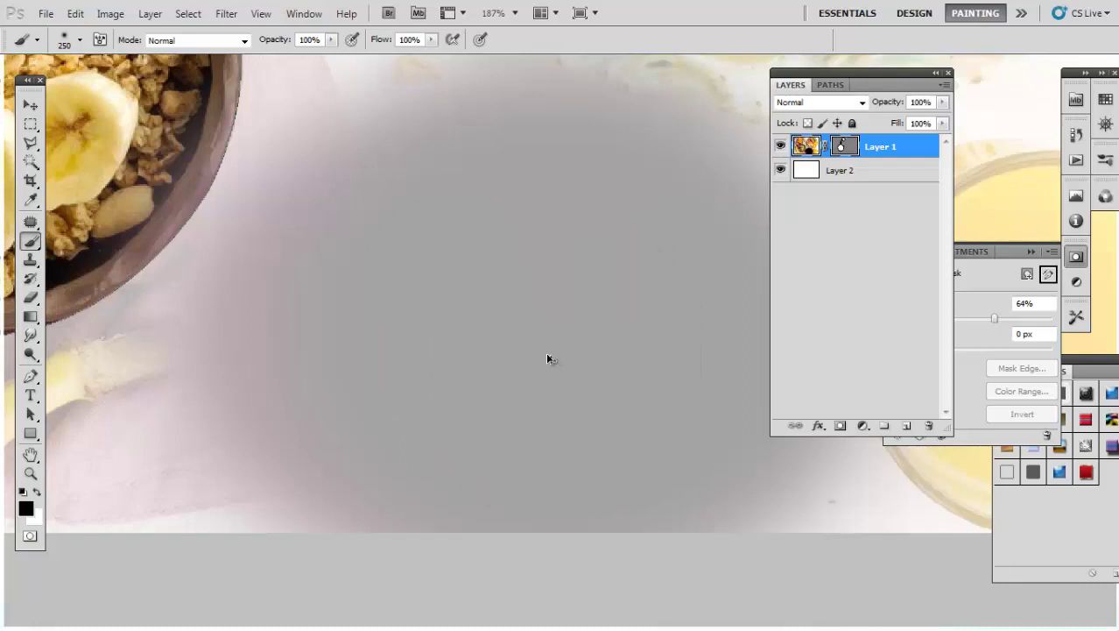
{"action": "key", "text": "ctrl+z"}
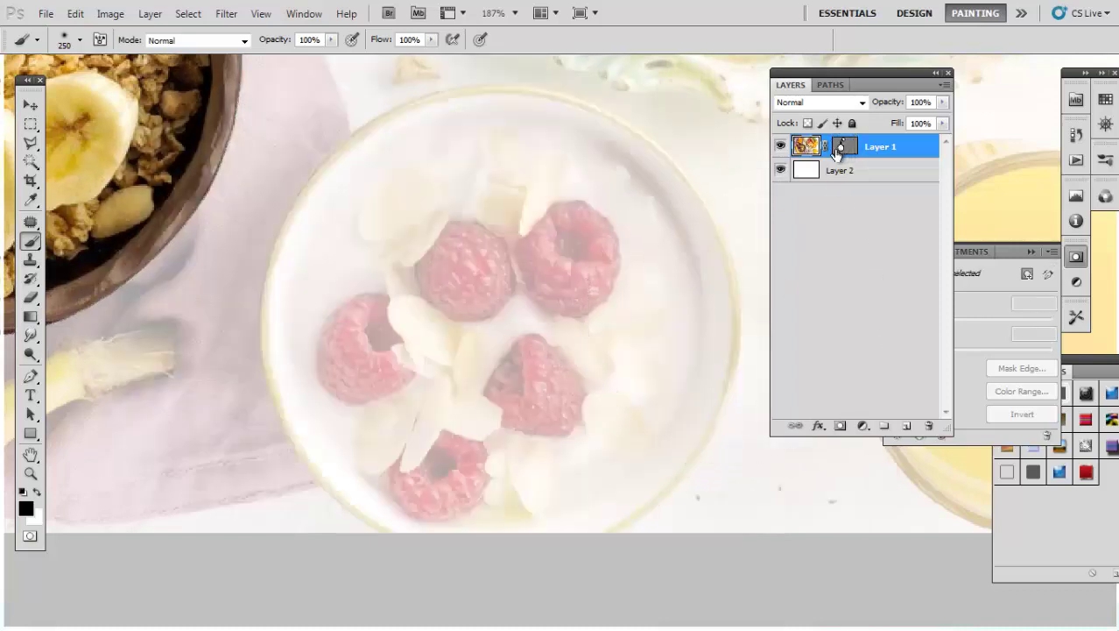
Start a Pen path at the yogurt bowl's top rim, undo the misplaced curve, and target the vector mask
{"action": "key", "text": "p"}
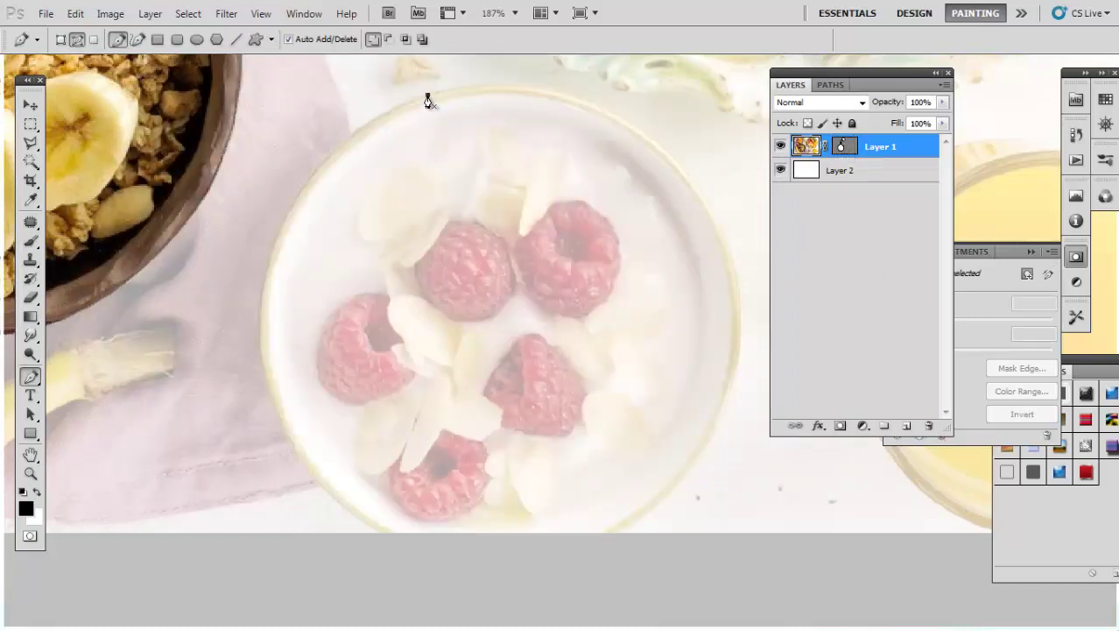
{"action": "left_click", "coordinate": [427, 95]}
{"action": "left_click_drag", "start_coordinate": [264, 345], "coordinate": [294, 454]}
{"action": "key", "text": "ctrl+z"}
{"action": "key", "text": "ctrl+z"}
{"action": "left_click", "coordinate": [843, 147]}
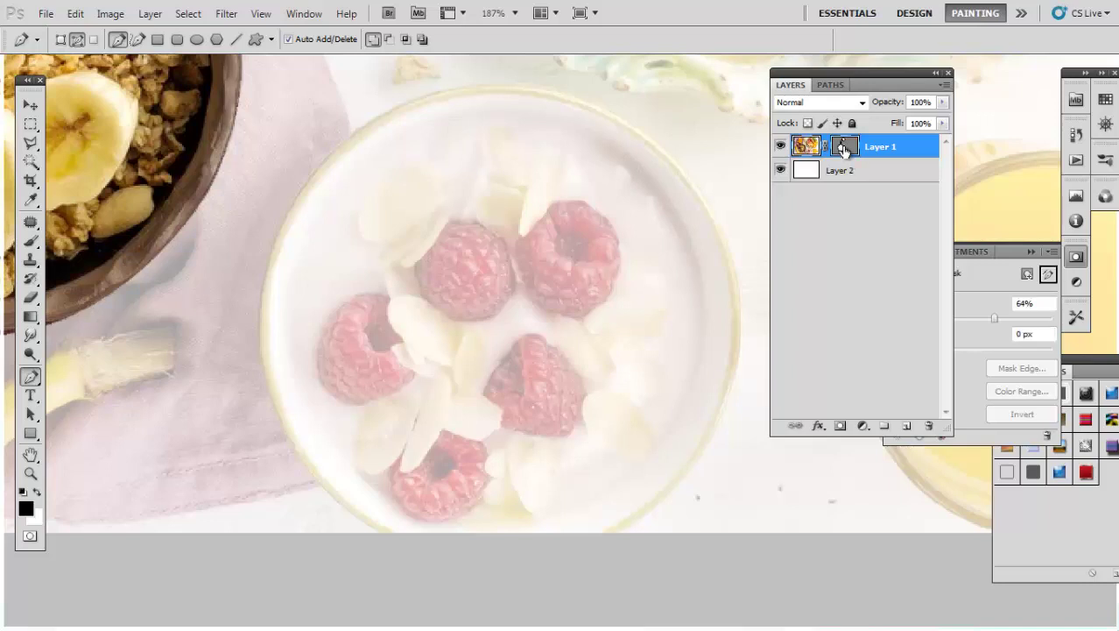
Restart the path at the bowl's top rim and curve it down the left side to the lower rim
{"action": "left_click", "coordinate": [478, 86]}
{"action": "left_click_drag", "start_coordinate": [261, 301], "coordinate": [259, 479]}
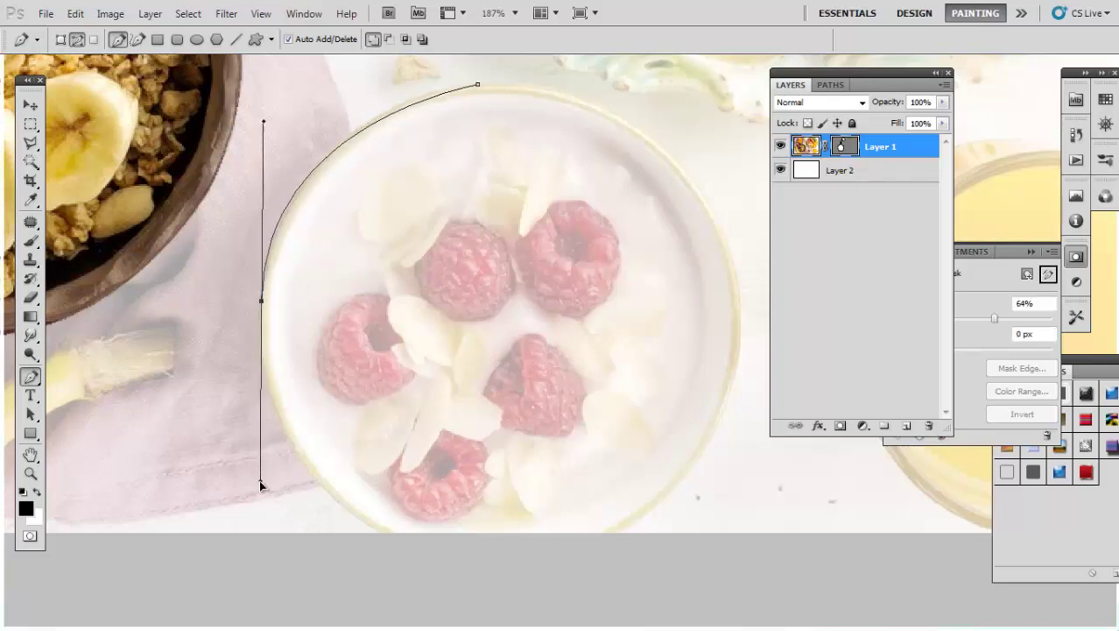
{"action": "scroll", "coordinate": [382, 430], "scroll_direction": "down", "scroll_amount": 3}
{"action": "left_click", "coordinate": [418, 415]}
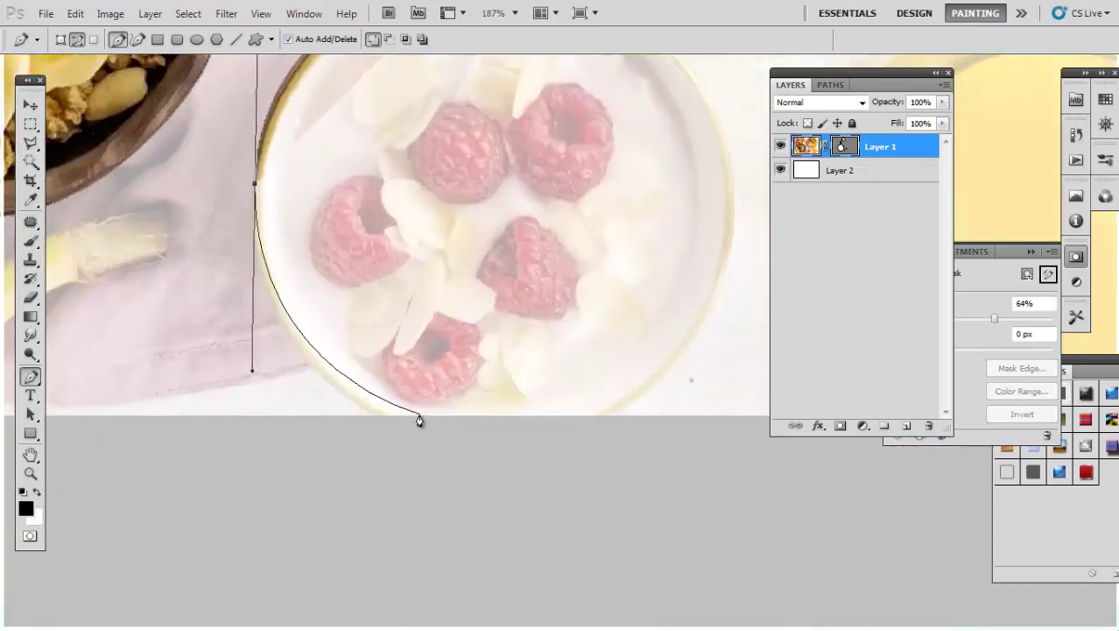
{"action": "mouse_move", "coordinate": [419, 418]}
{"action": "left_mouse_down"}
{"action": "mouse_move", "coordinate": [473, 421]}
{"action": "mouse_move", "coordinate": [420, 424]}
{"action": "left_mouse_up"}
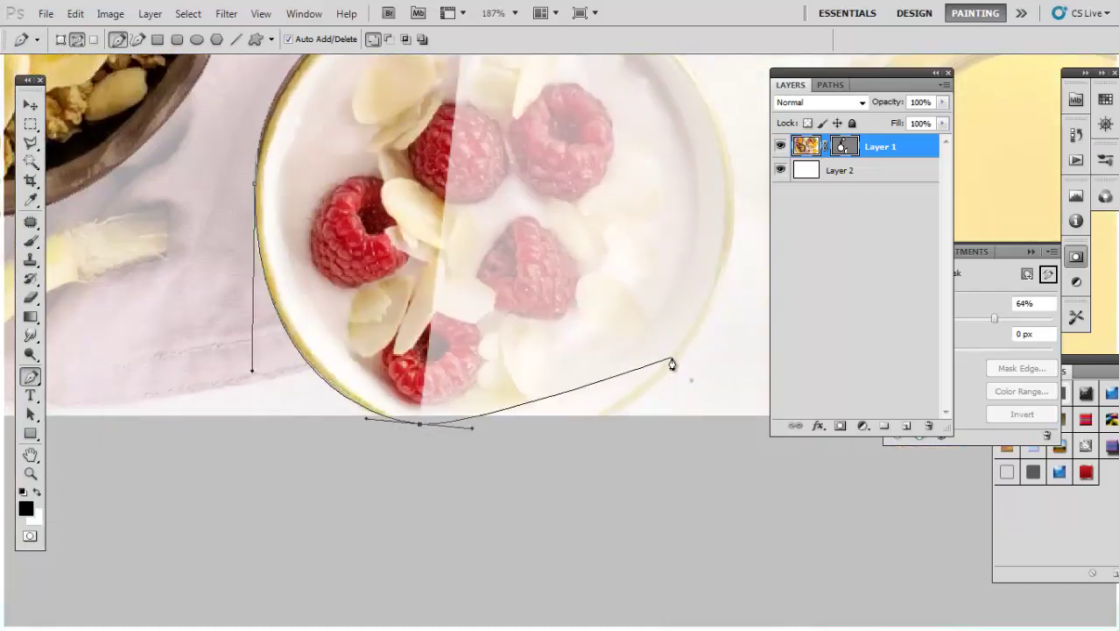
Curve the path around the bowl's lower right and right side, close it at the top anchor, and zoom out
{"action": "left_click_drag", "start_coordinate": [678, 358], "coordinate": [631, 455]}
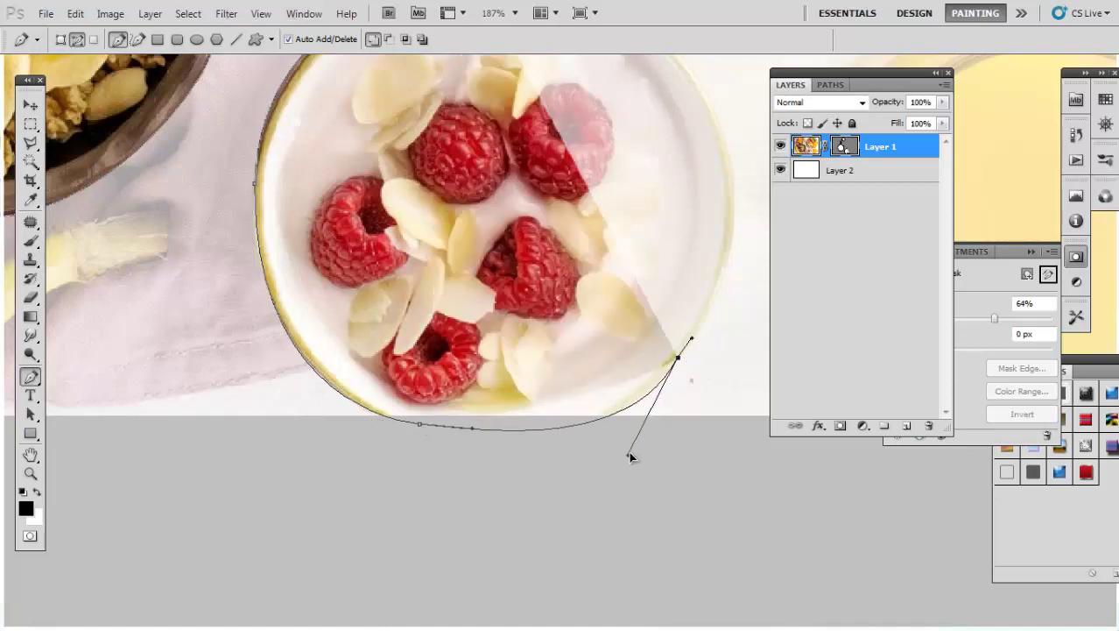
{"action": "left_click_drag", "start_coordinate": [685, 248], "coordinate": [602, 432]}
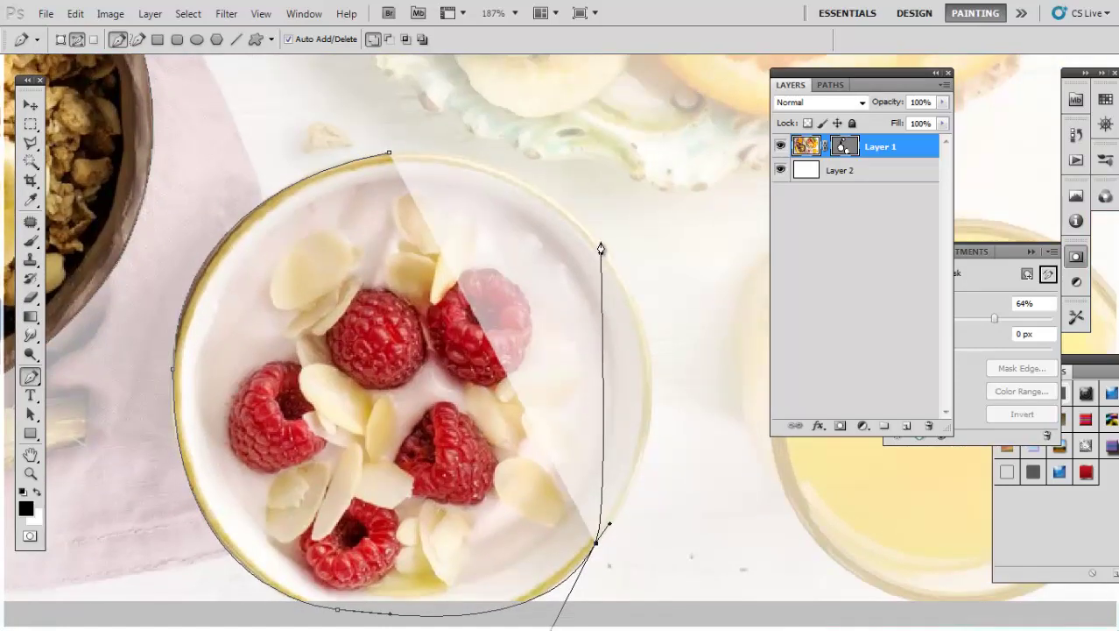
{"action": "mouse_move", "coordinate": [600, 241]}
{"action": "left_mouse_down"}
{"action": "mouse_move", "coordinate": [705, 392]}
{"action": "mouse_move", "coordinate": [697, 398]}
{"action": "mouse_move", "coordinate": [714, 401]}
{"action": "left_mouse_up"}
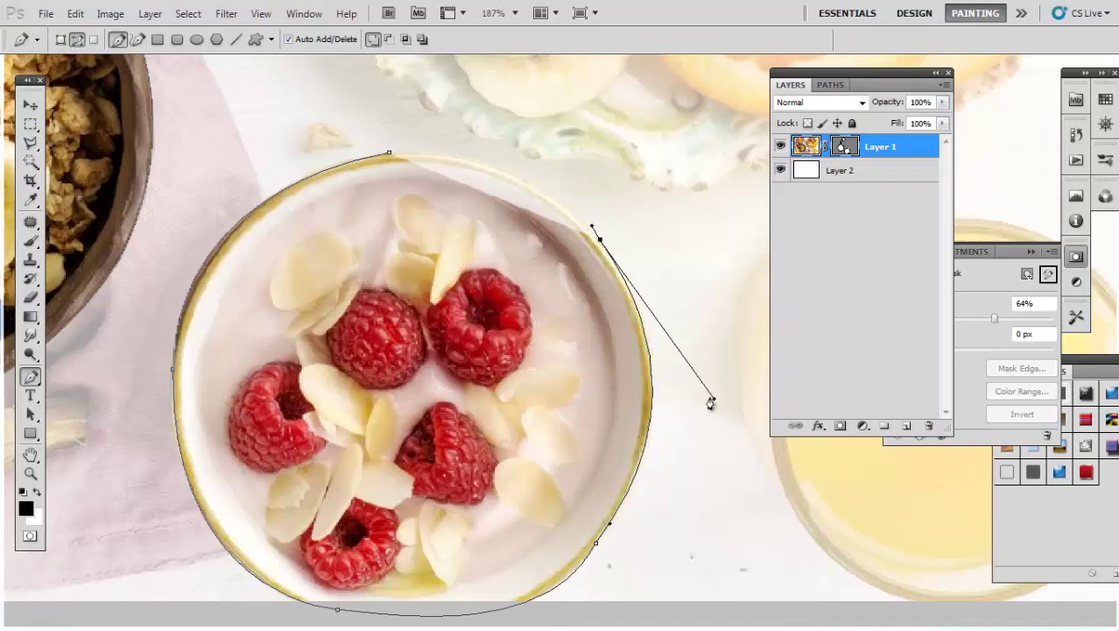
{"action": "scroll", "coordinate": [613, 359], "scroll_direction": "up", "scroll_amount": 3}
{"action": "left_click_drag", "start_coordinate": [429, 267], "coordinate": [282, 263]}
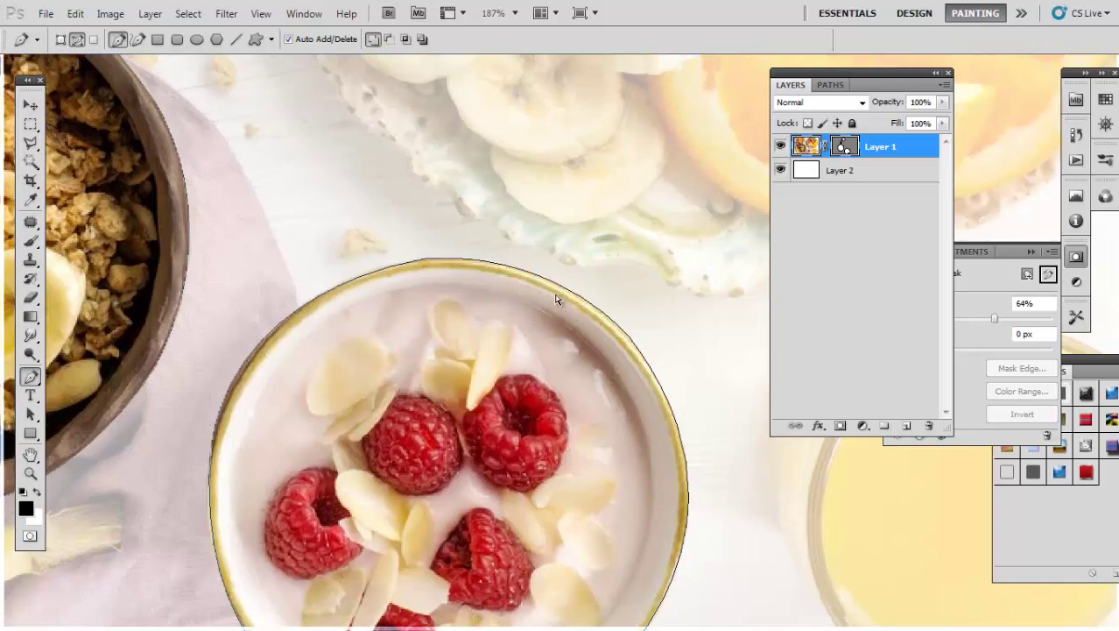
{"action": "key", "text": "ctrl+minus"}
{"action": "key", "text": "ctrl+minus"}
{"action": "key", "text": "ctrl+minus"}
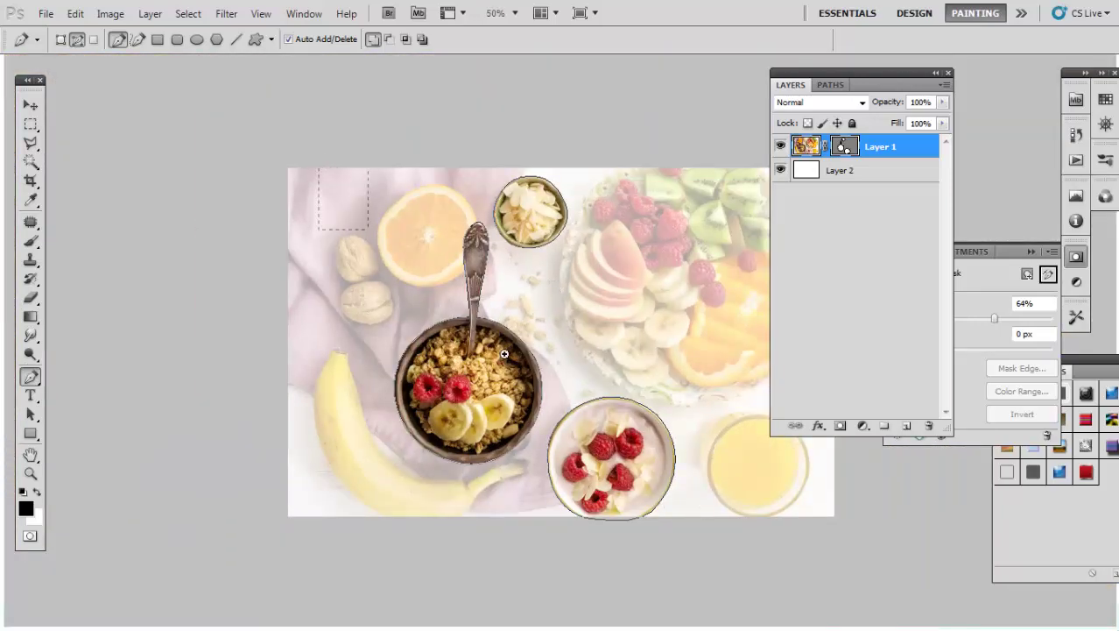
Raise the Masks panel Density to 100% and reselect the layer's vector mask
{"action": "scroll", "coordinate": [526, 350], "scroll_direction": "up", "scroll_amount": 3}
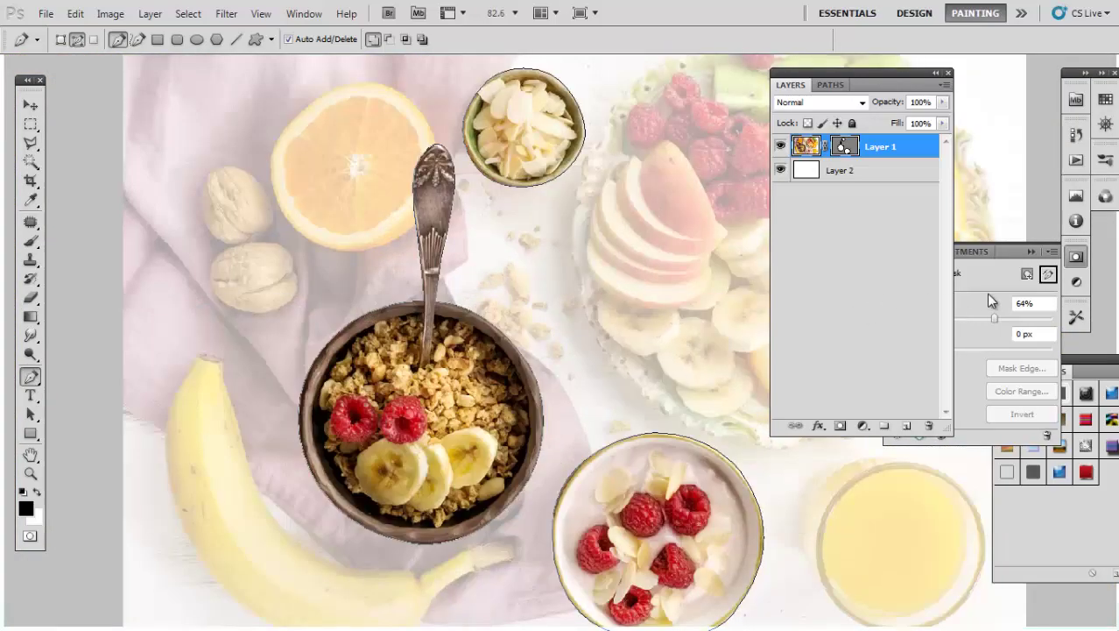
{"action": "left_click_drag", "start_coordinate": [994, 318], "coordinate": [1061, 317]}
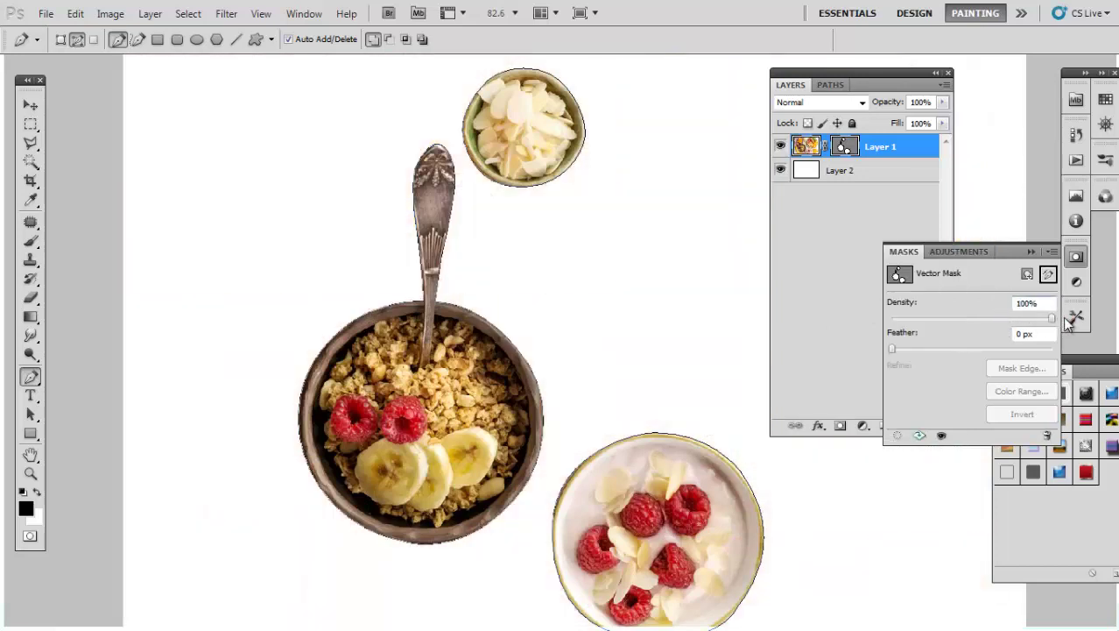
{"action": "left_click", "coordinate": [789, 261]}
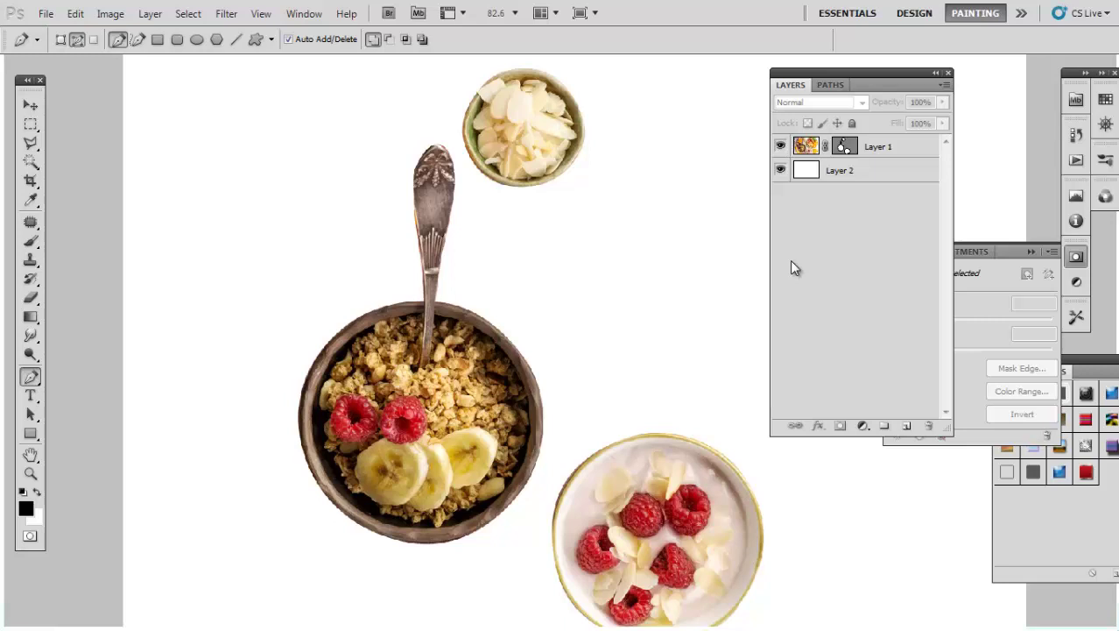
{"action": "left_click", "coordinate": [983, 273]}
{"action": "left_click", "coordinate": [844, 149]}
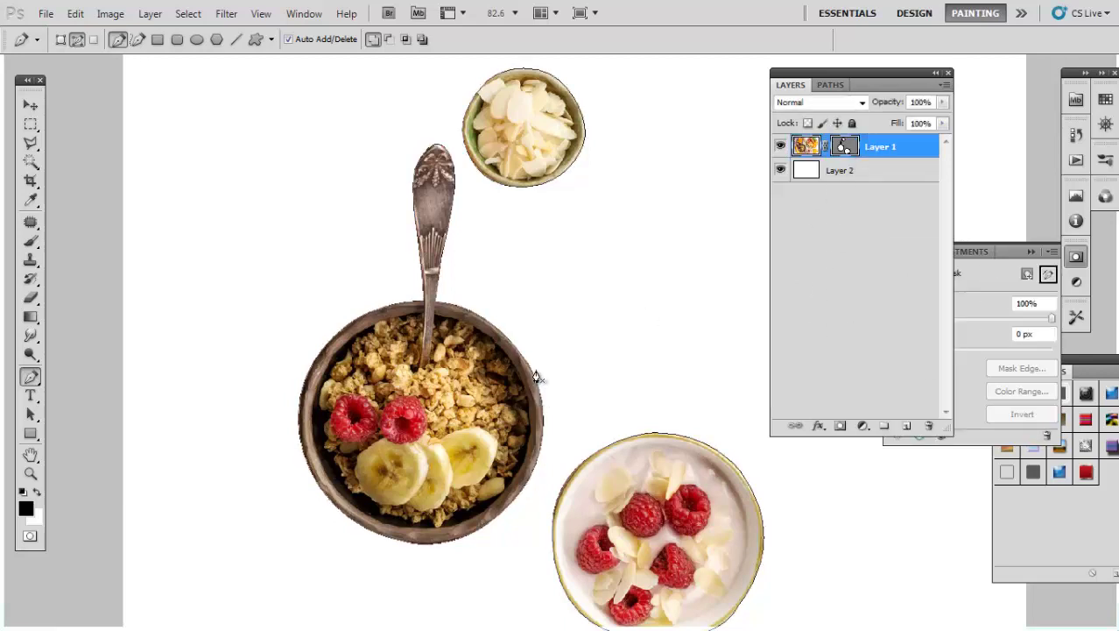
{"action": "scroll", "coordinate": [613, 420], "scroll_direction": "up", "scroll_amount": 5}
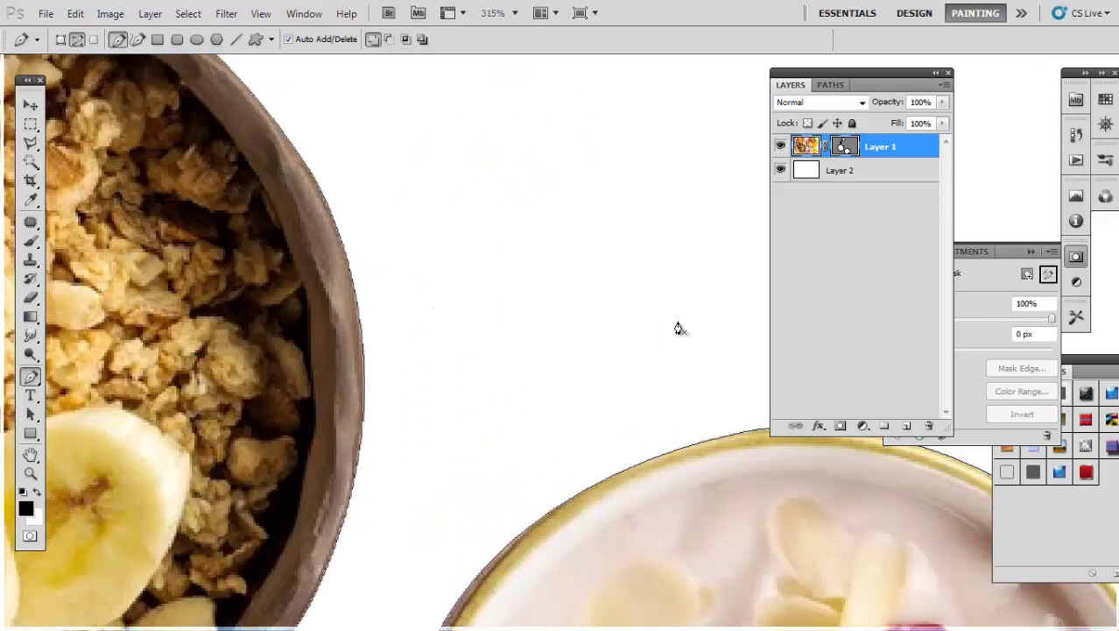
Zoom in on the bowl edges and set the vector mask Feather to 1 px
{"action": "left_click", "coordinate": [831, 319]}
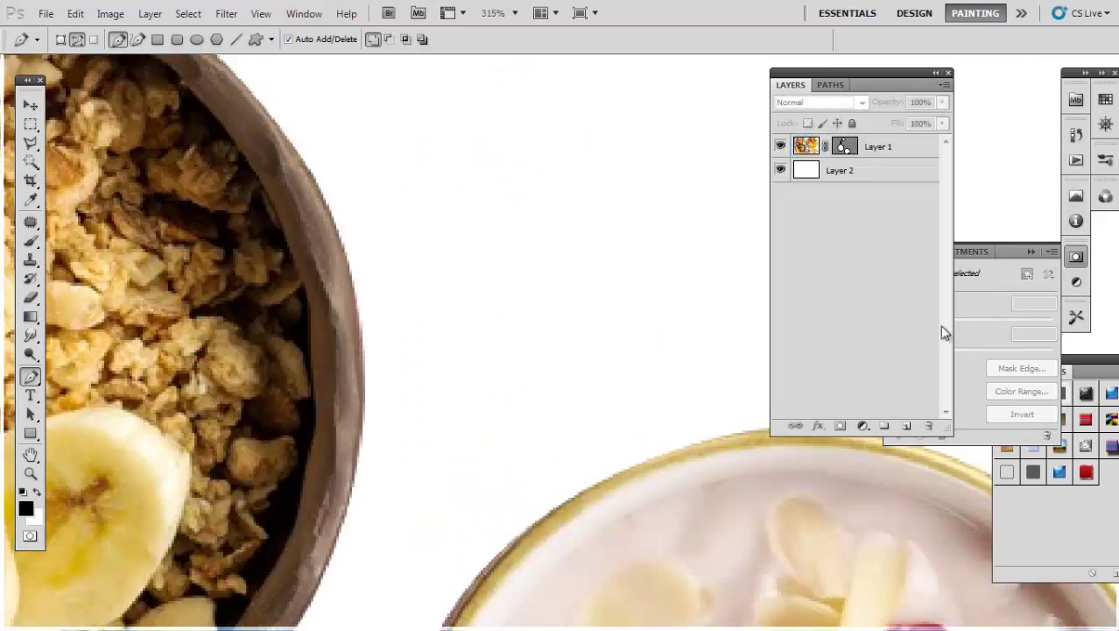
{"action": "left_click", "coordinate": [848, 147]}
{"action": "left_click", "coordinate": [985, 274]}
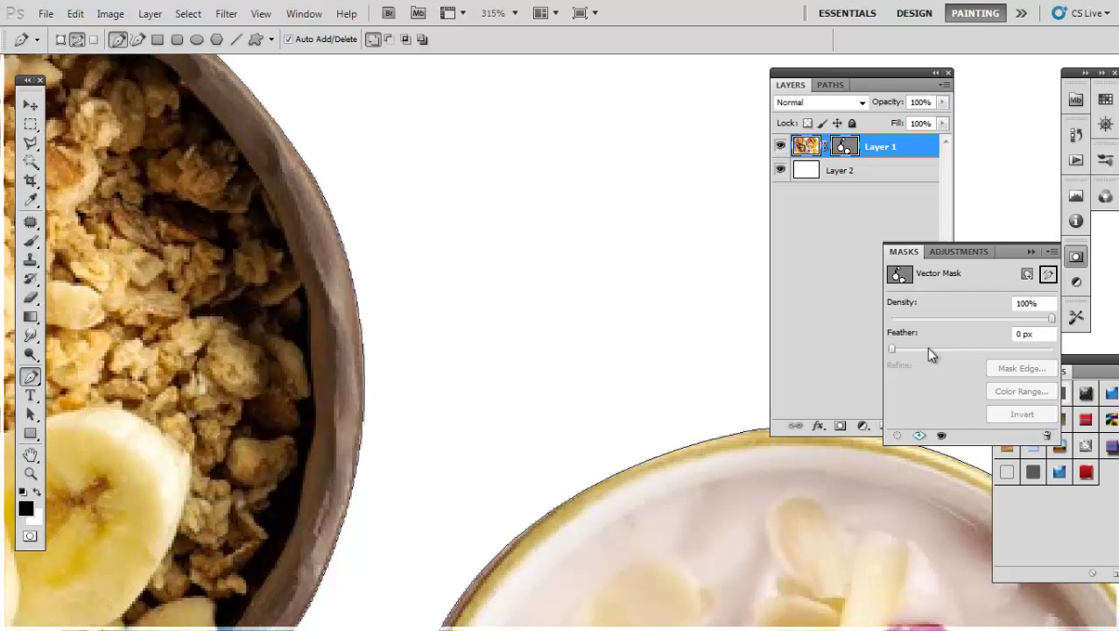
{"action": "double_click", "coordinate": [1034, 334]}
{"action": "type", "text": "1"}
{"action": "key", "text": "Tab"}
Preview a softer edge with the Feather slider, set it to 2 px, and zoom back out
{"action": "left_click", "coordinate": [845, 282]}
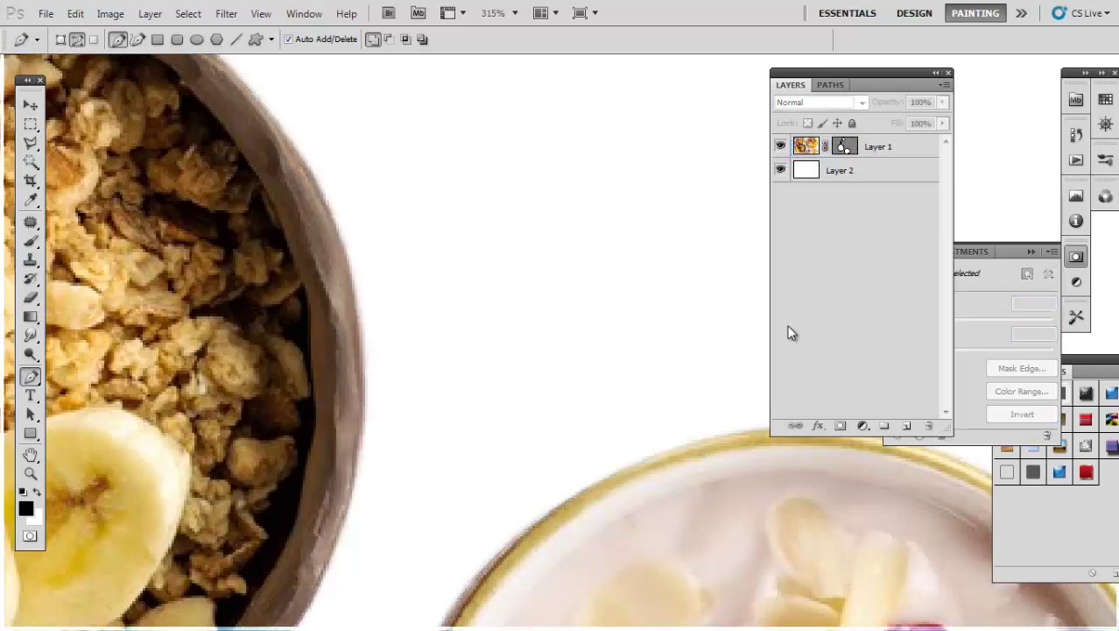
{"action": "left_click", "coordinate": [985, 305]}
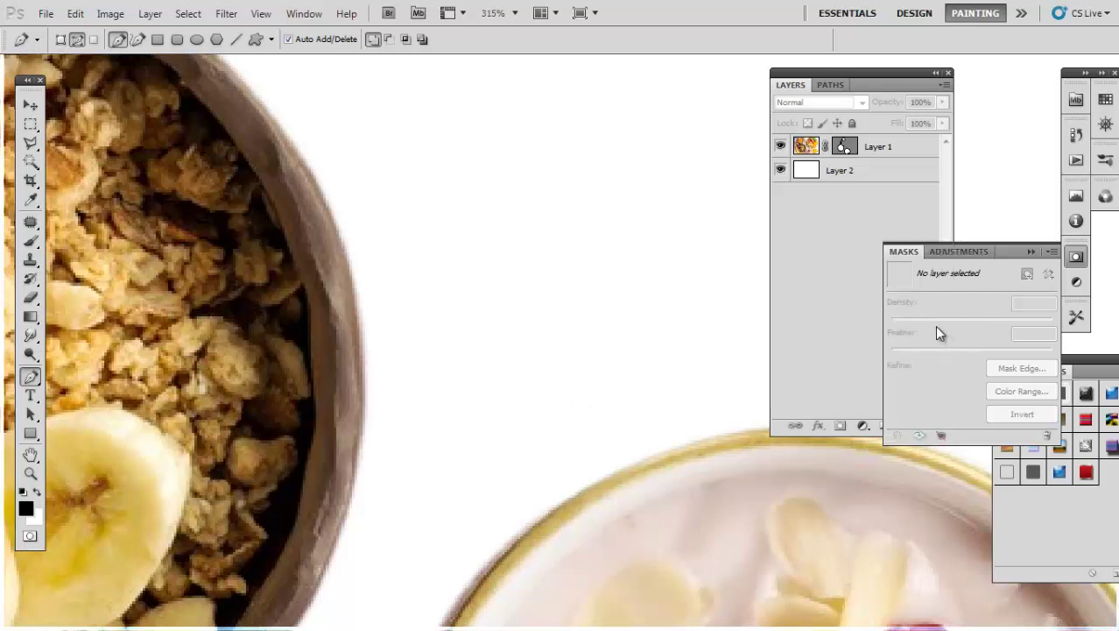
{"action": "left_click", "coordinate": [845, 149]}
{"action": "left_click", "coordinate": [990, 296]}
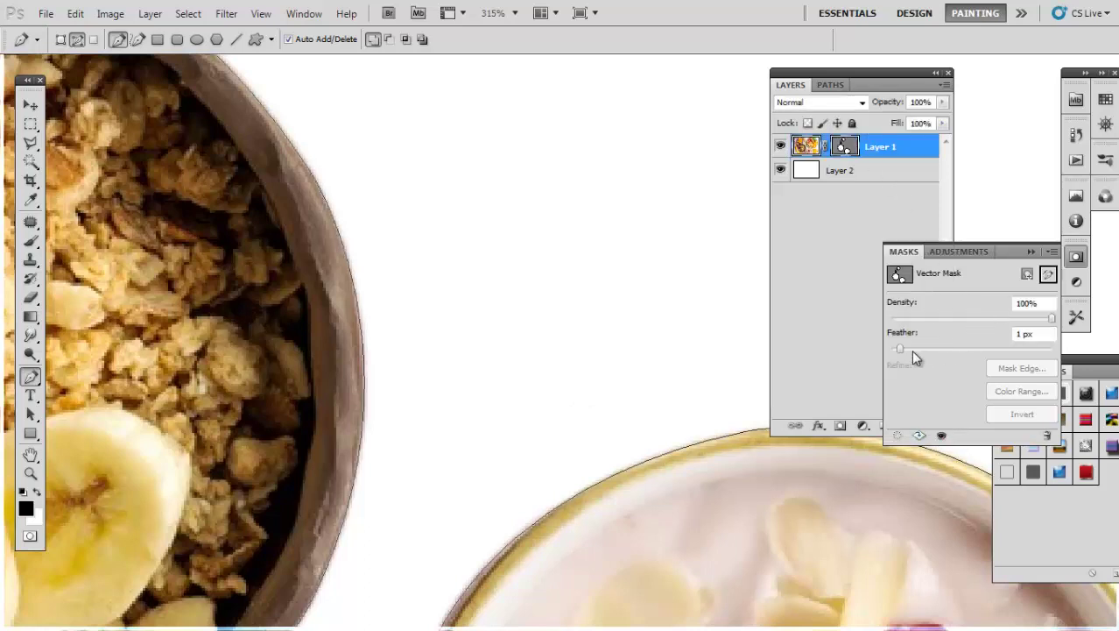
{"action": "left_click_drag", "start_coordinate": [899, 349], "coordinate": [972, 348]}
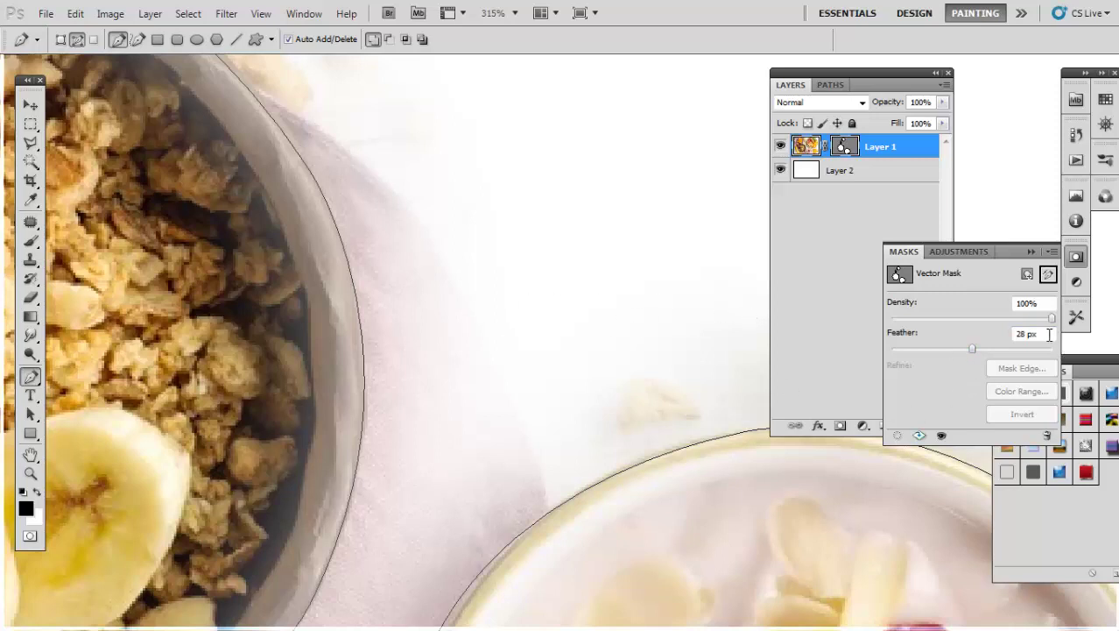
{"action": "type", "text": "2"}
{"action": "key", "text": "Tab"}
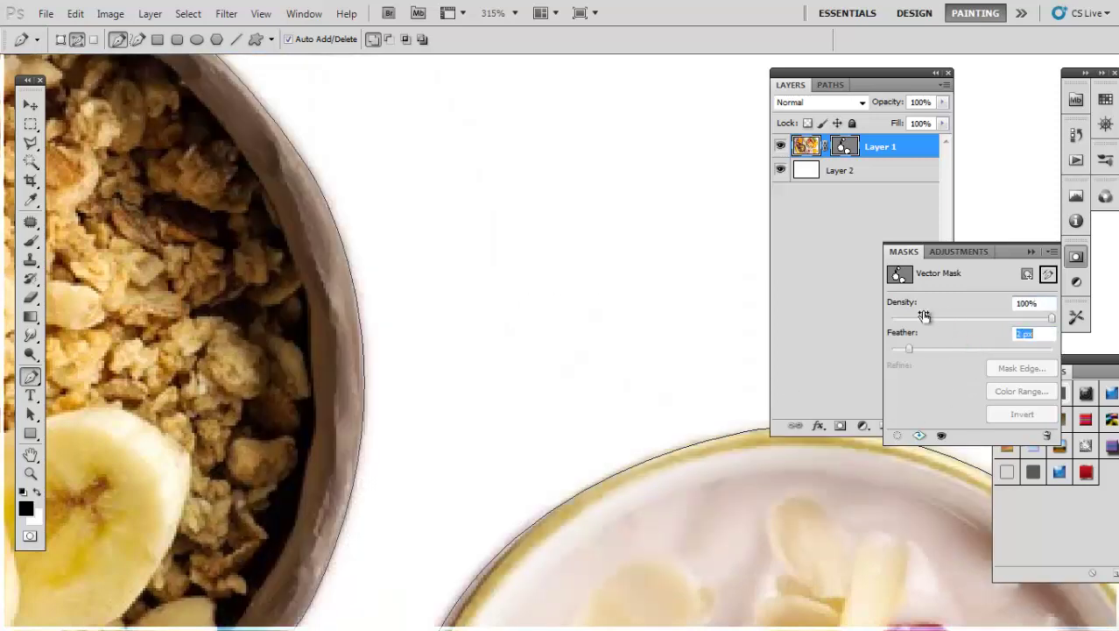
{"action": "left_click", "coordinate": [811, 286]}
{"action": "key", "text": "ctrl+minus"}
Zoom in on the granola and yogurt bowls and lower the vector mask Feather to 1 px
{"action": "key", "text": "ctrl+minus"}
{"action": "key", "text": "ctrl+minus"}
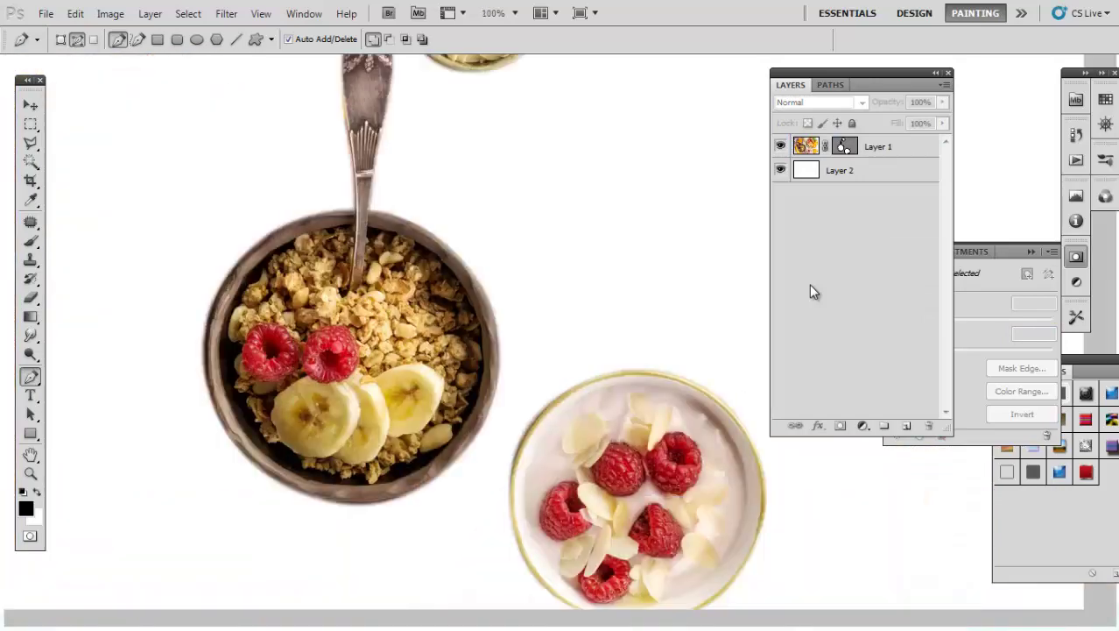
{"action": "key", "text": "ctrl+minus"}
{"action": "mouse_move", "coordinate": [498, 282]}
{"action": "left_mouse_down"}
{"action": "mouse_move", "coordinate": [612, 426]}
{"action": "mouse_move", "coordinate": [525, 395]}
{"action": "left_mouse_up"}
{"action": "left_click_drag", "start_coordinate": [603, 403], "coordinate": [584, 380]}
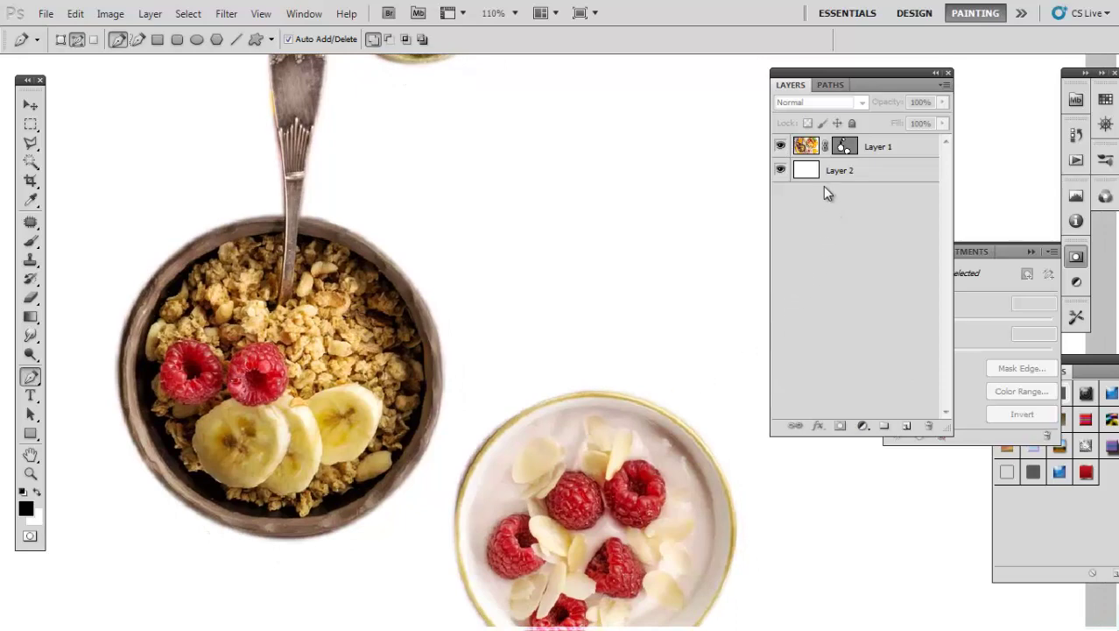
{"action": "left_click", "coordinate": [844, 146]}
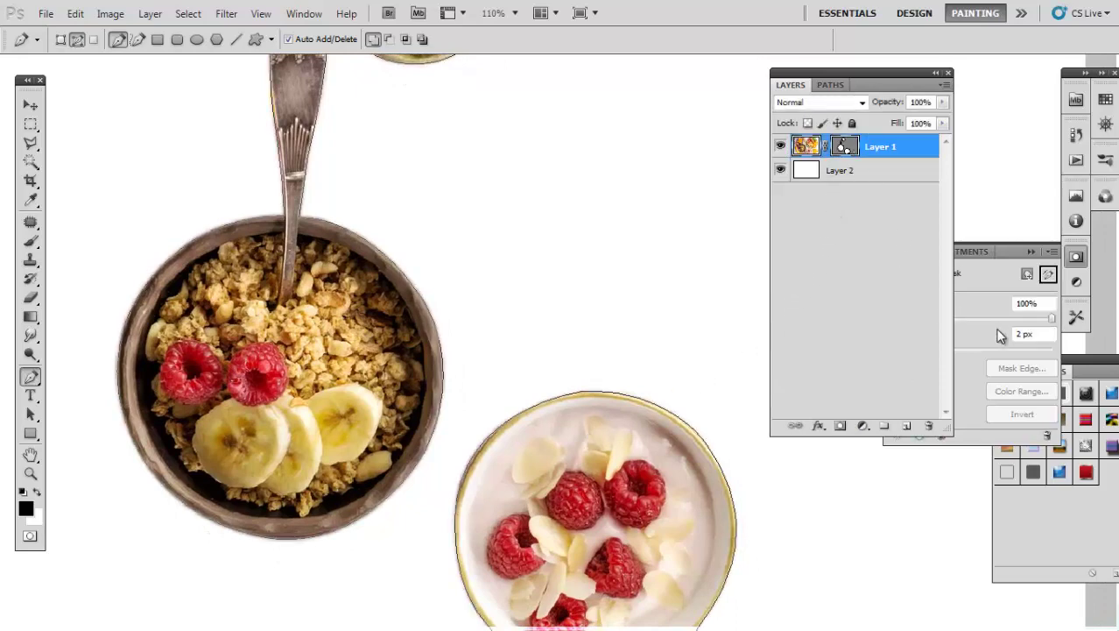
{"action": "left_click", "coordinate": [1025, 333]}
{"action": "type", "text": "1"}
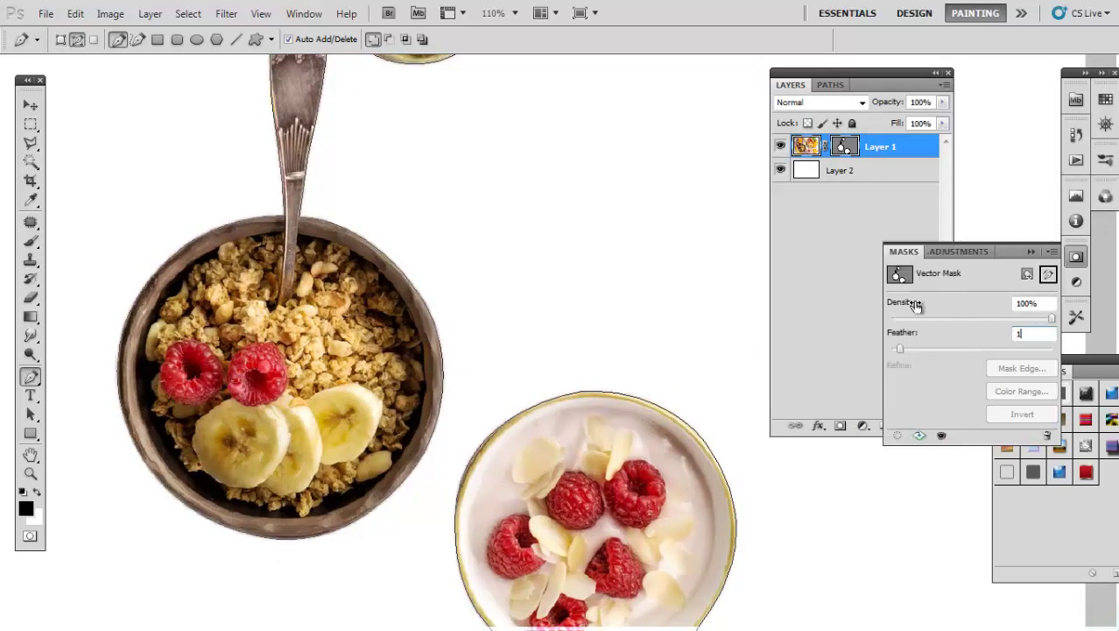
{"action": "key", "text": "Return"}
{"action": "left_click", "coordinate": [782, 259]}
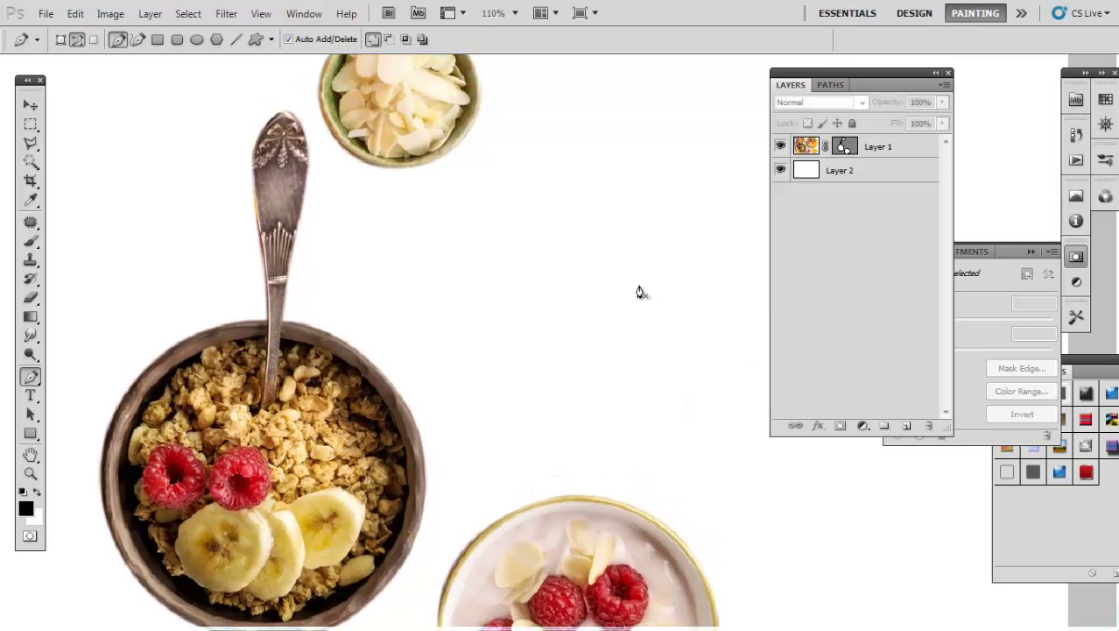
{"action": "key", "text": "ctrl+minus"}
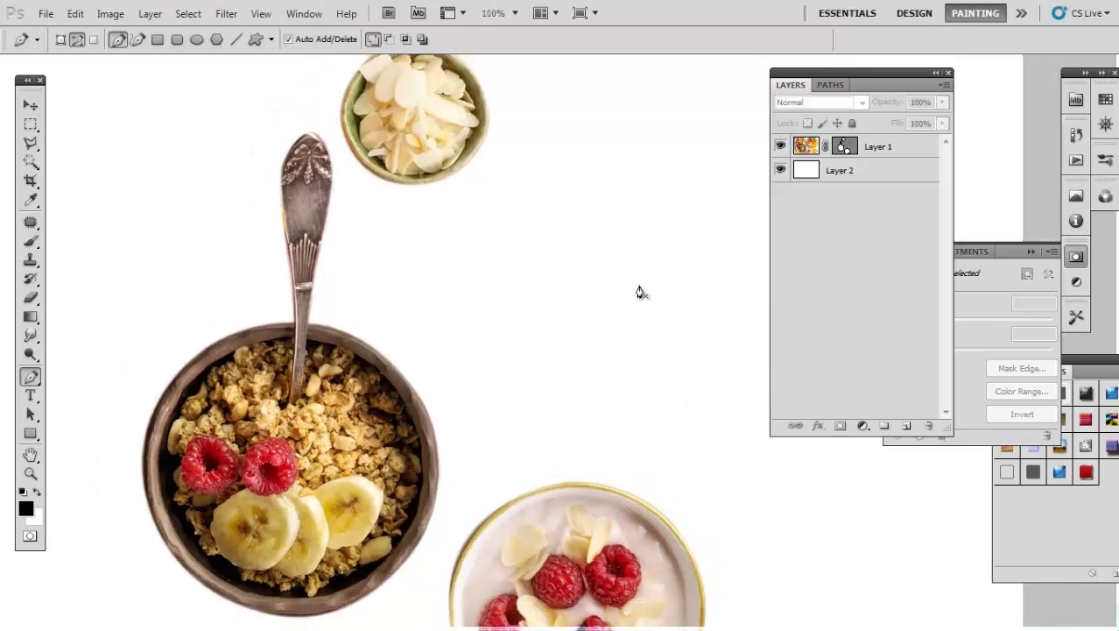